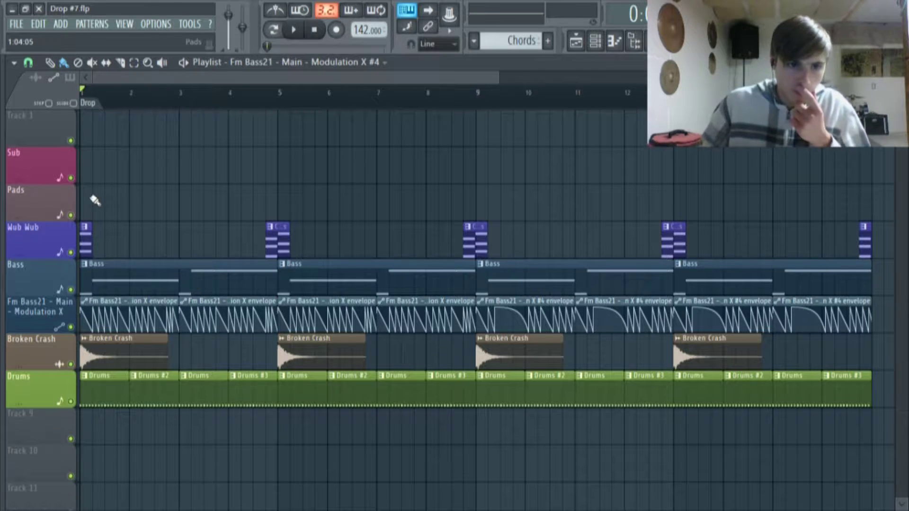
# - Open the first Wub Wub clip of the Chords pattern in the piano roll and play it back
pyautogui.doubleClick(83, 241)
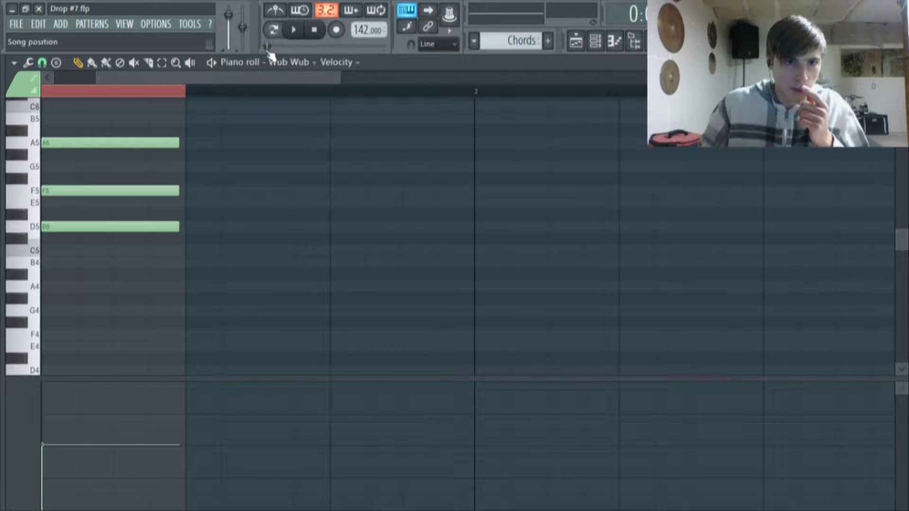
pyautogui.click(293, 30)
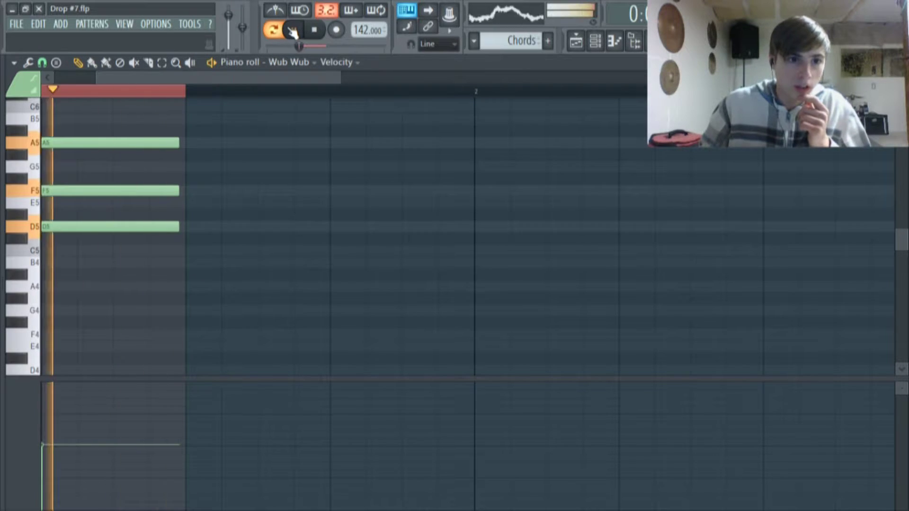
pyautogui.click(293, 30)
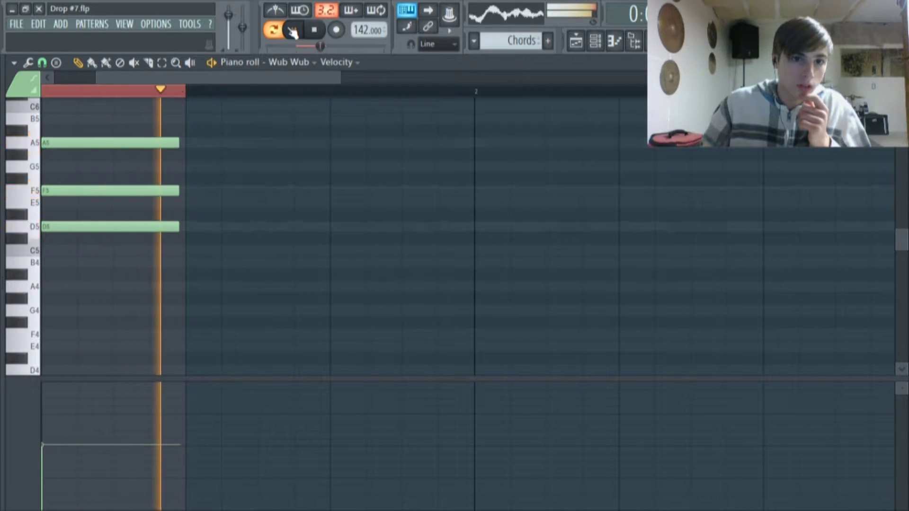
# - Open the Wub Wub channel's synth settings from the channel rack and reposition the plugin window
pyautogui.click(596, 43)
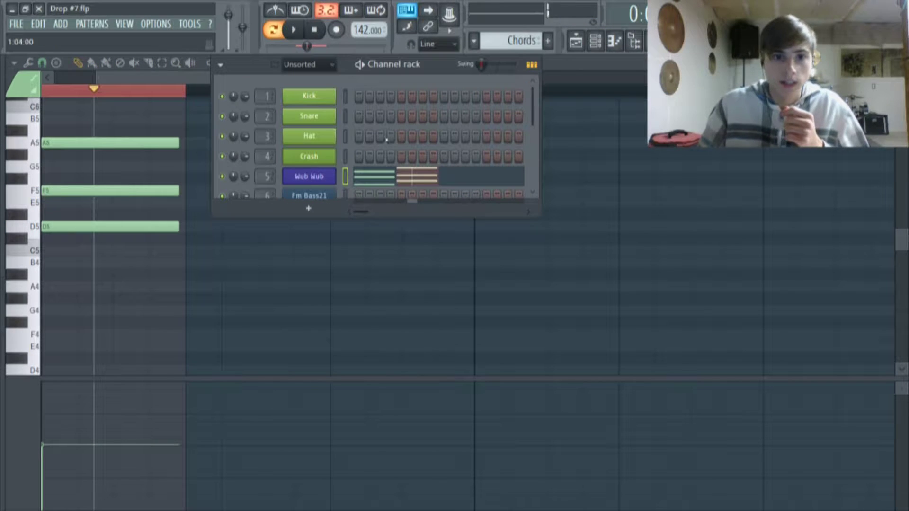
pyautogui.moveTo(436, 226); pyautogui.dragTo(440, 279)
pyautogui.click(318, 181)
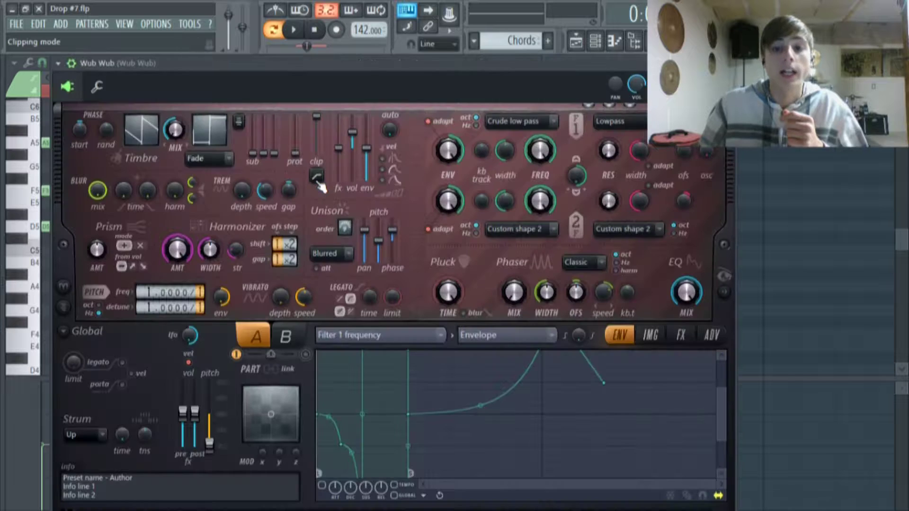
pyautogui.moveTo(419, 66); pyautogui.dragTo(407, 66)
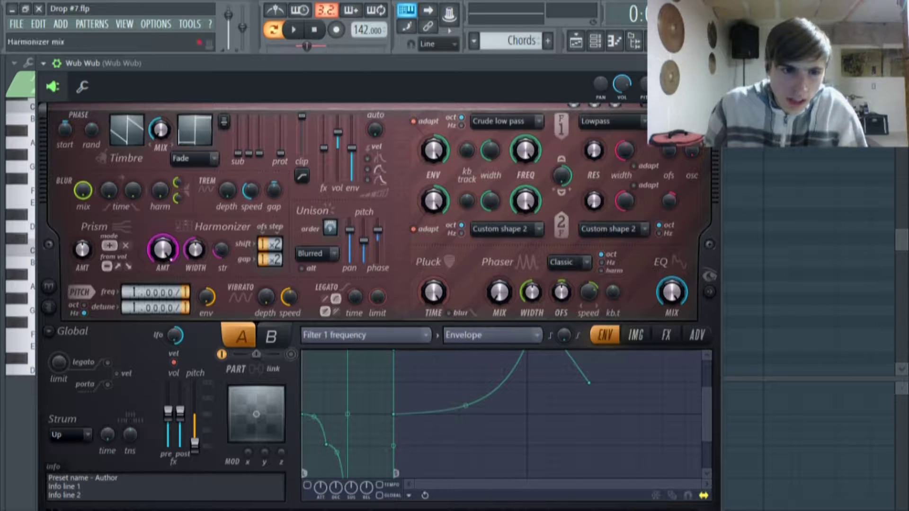
# - Turn the Harmonizer amount and strength down to zero and audition the patch with a few notes
pyautogui.moveTo(185, 243); pyautogui.dragTo(186, 242)
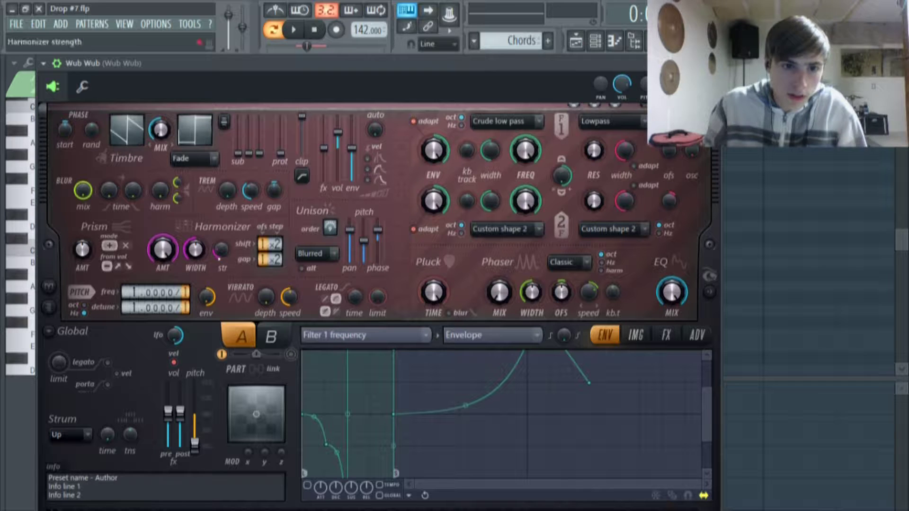
pyautogui.moveTo(220, 258); pyautogui.dragTo(220, 255)
pyautogui.rightClick(193, 249)
pyautogui.click(217, 256)
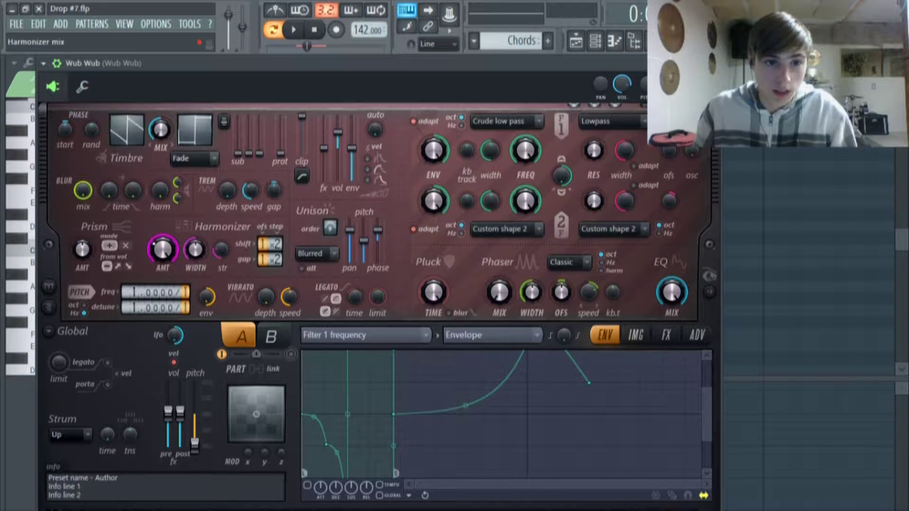
pyautogui.press('q')
pyautogui.press('w')
pyautogui.press('q')
pyautogui.press('m')
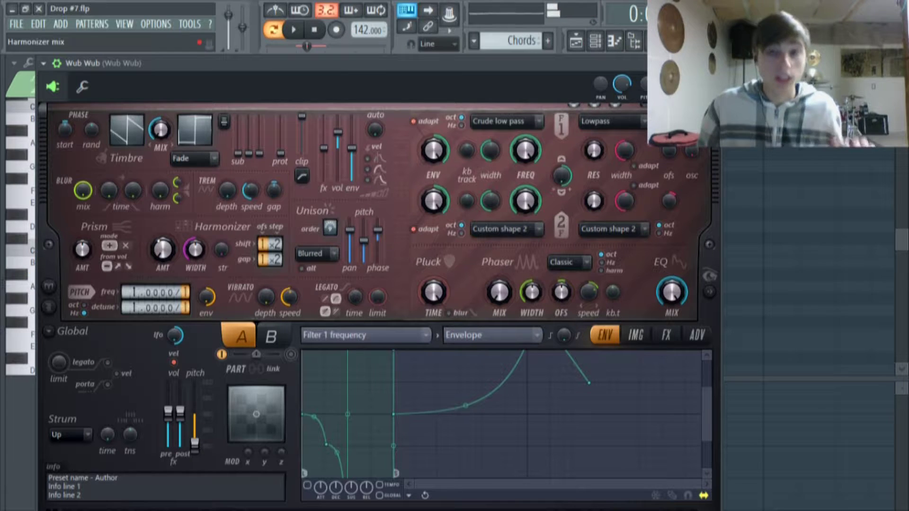
# - Restore the Harmonizer amount and strength and play a chord to compare the sound
pyautogui.moveTo(163, 249); pyautogui.dragTo(162, 202)
pyautogui.moveTo(228, 257); pyautogui.dragTo(228, 248)
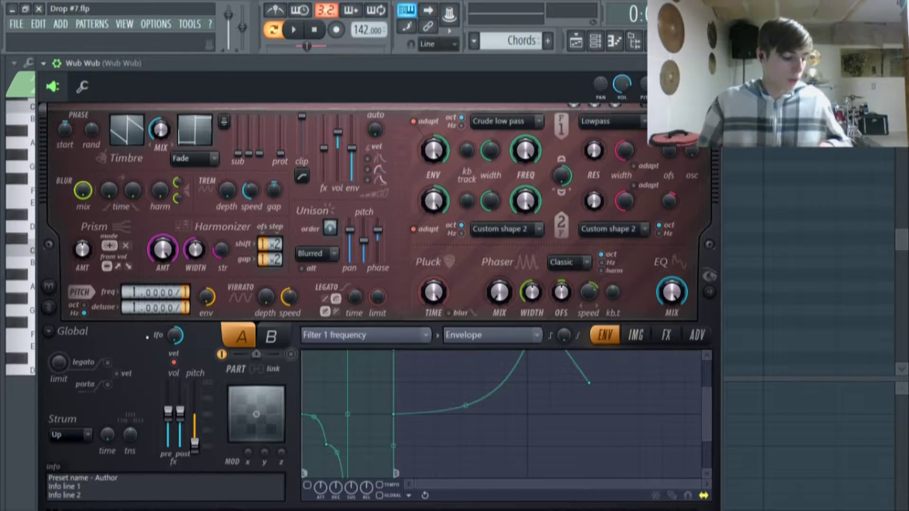
pyautogui.press('t')
pyautogui.press('e')
pyautogui.press('q')
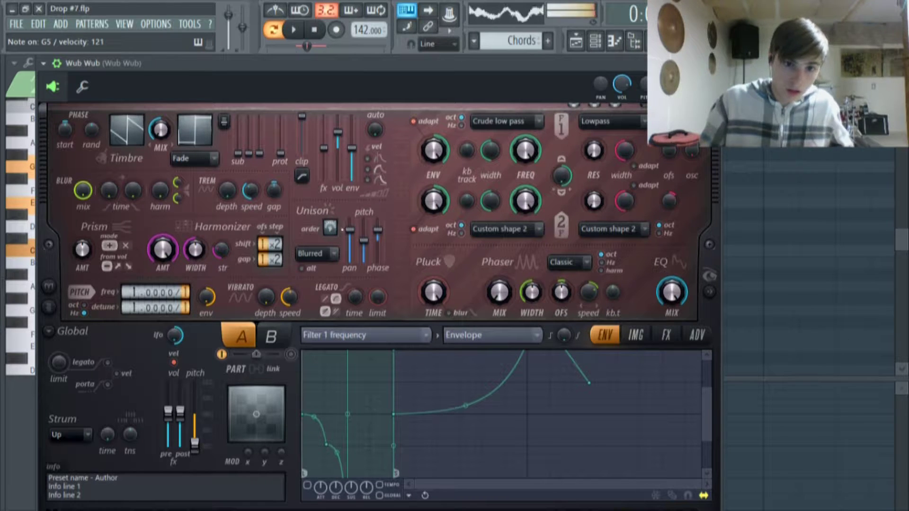
# - Reveal the Wub Wub synth's spectrum display and toggle the Filter 1 frequency envelope to examine its effect
pyautogui.click(710, 292)
pyautogui.moveTo(571, 64); pyautogui.dragTo(540, 59)
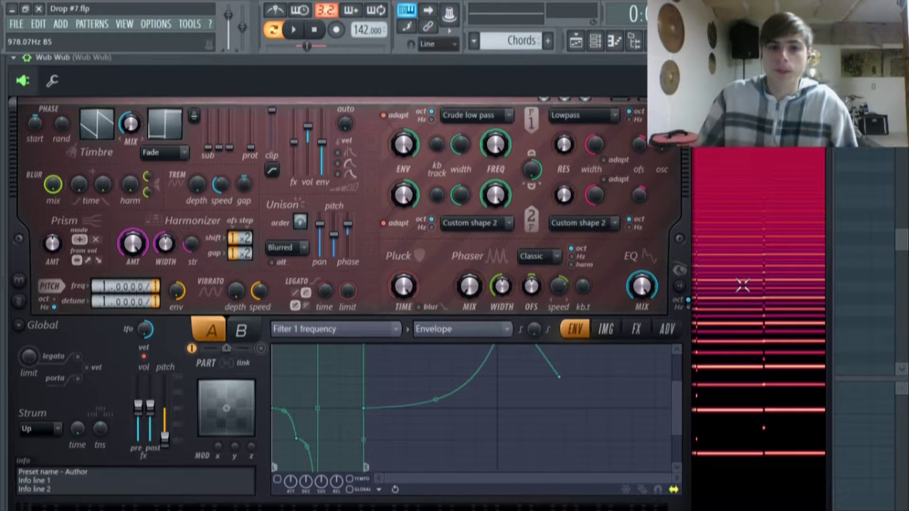
pyautogui.click(360, 329)
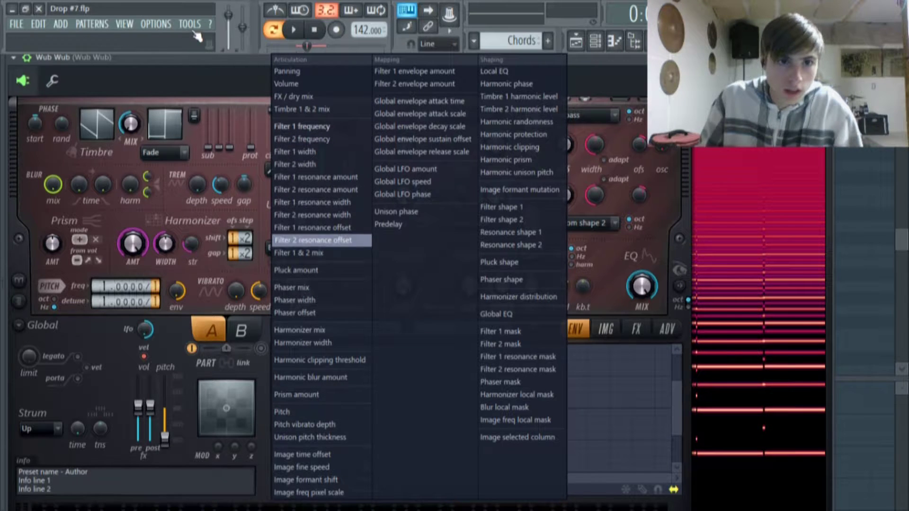
pyautogui.click(211, 62)
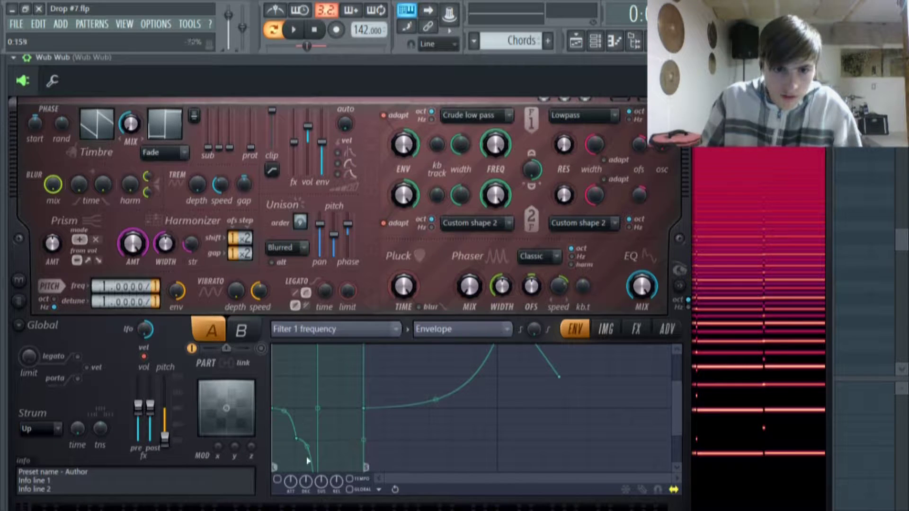
pyautogui.click(278, 479)
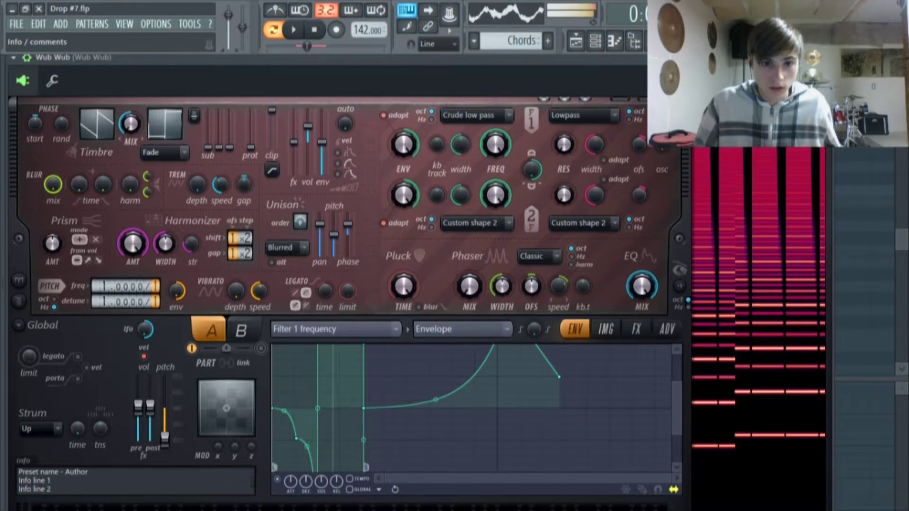
pyautogui.moveTo(671, 394); pyautogui.dragTo(668, 388)
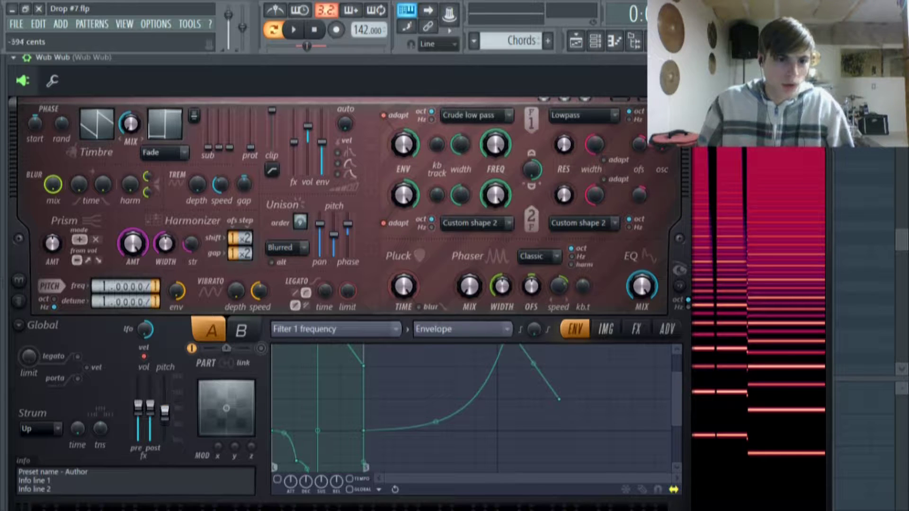
# - Try the Wub Wub synth with its main pitch centred, then lower the main pitch back again
pyautogui.moveTo(174, 413); pyautogui.dragTo(174, 410)
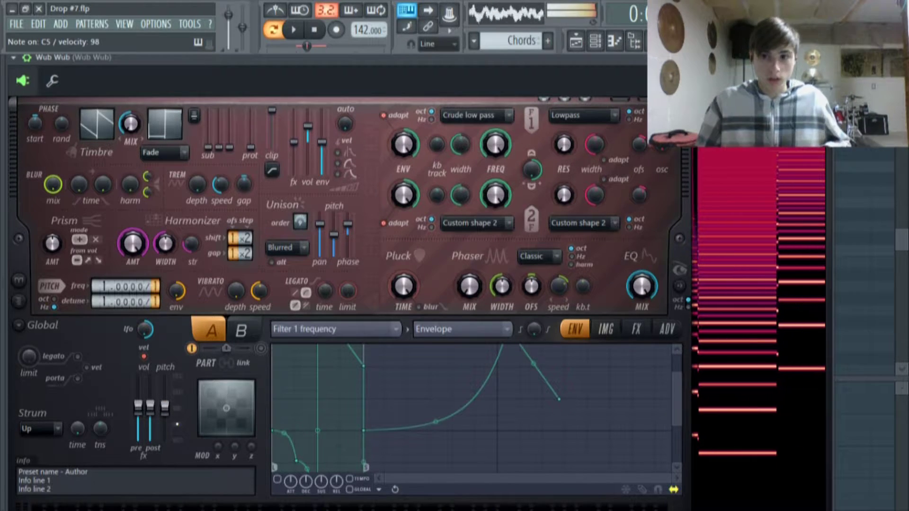
pyautogui.moveTo(165, 406); pyautogui.dragTo(171, 444)
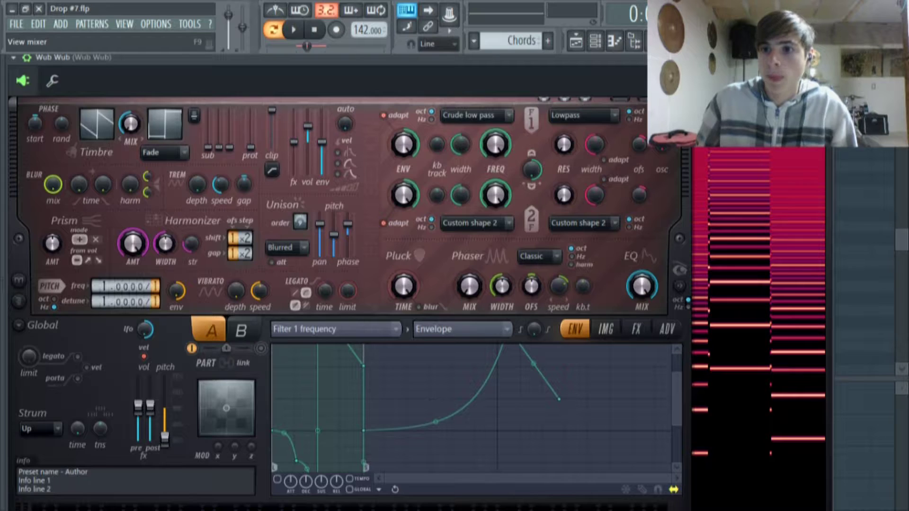
# - Open Vocodex on the Wub Wub mixer track, audition it with a note, and close it
pyautogui.click(653, 41)
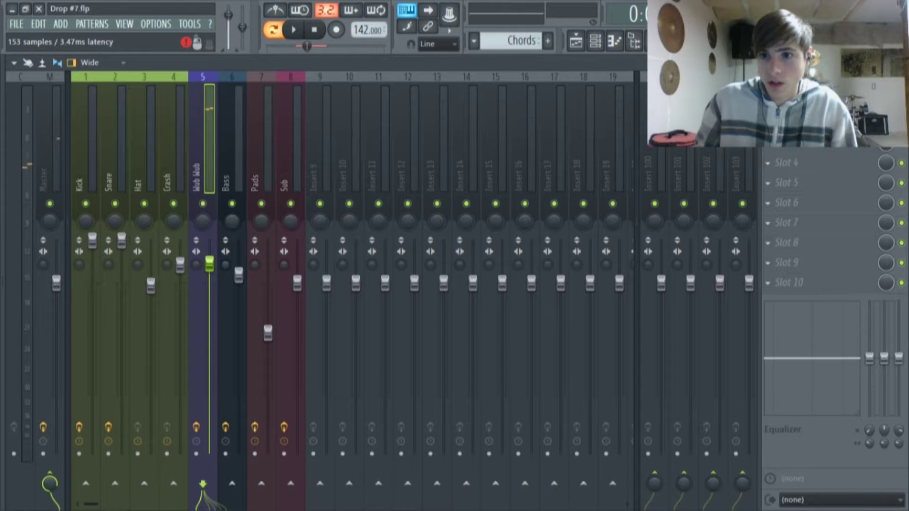
pyautogui.click(821, 123)
pyautogui.moveTo(425, 53); pyautogui.dragTo(408, 63)
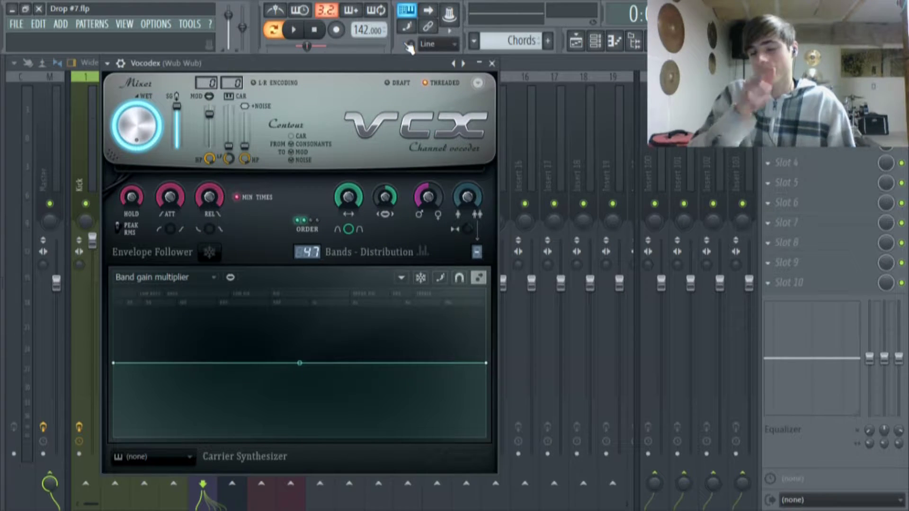
pyautogui.press('t')
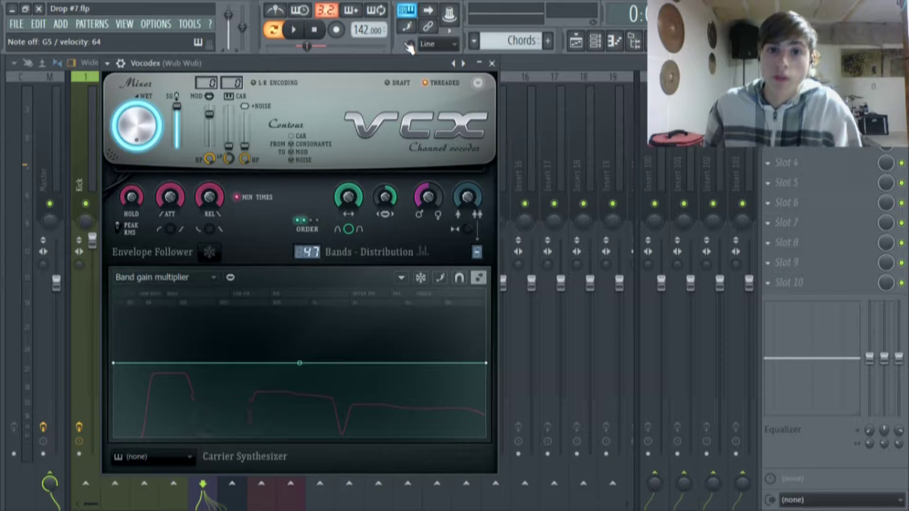
pyautogui.click(492, 63)
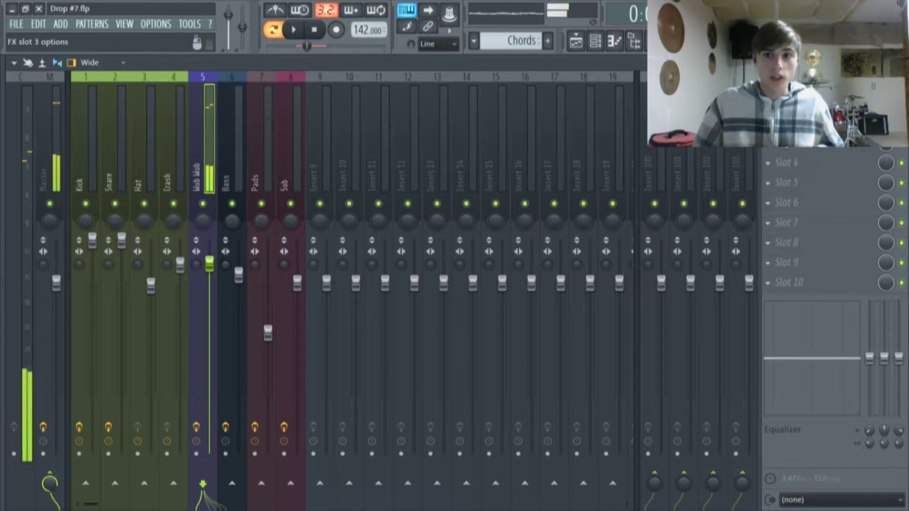
# - Reopen Vocodex and try its envelope follower with a 2000 ms release and a shorter hold, then restore the hold
pyautogui.click(824, 103)
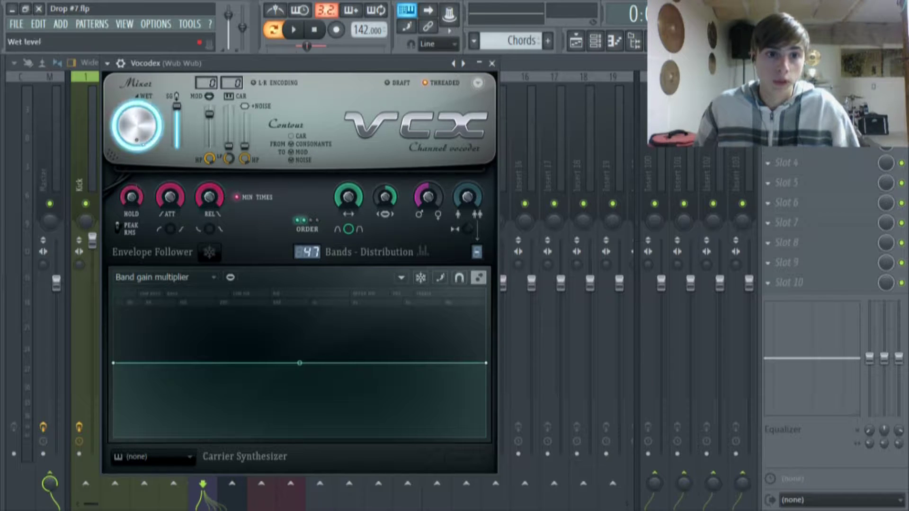
pyautogui.rightClick(209, 196)
pyautogui.press('Escape')
pyautogui.rightClick(170, 197)
pyautogui.click(159, 203)
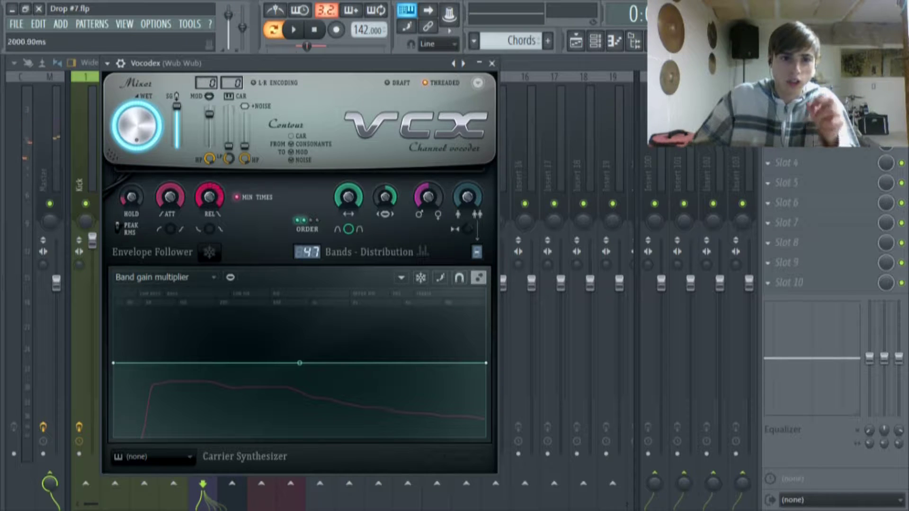
pyautogui.moveTo(131, 197); pyautogui.dragTo(131, 161)
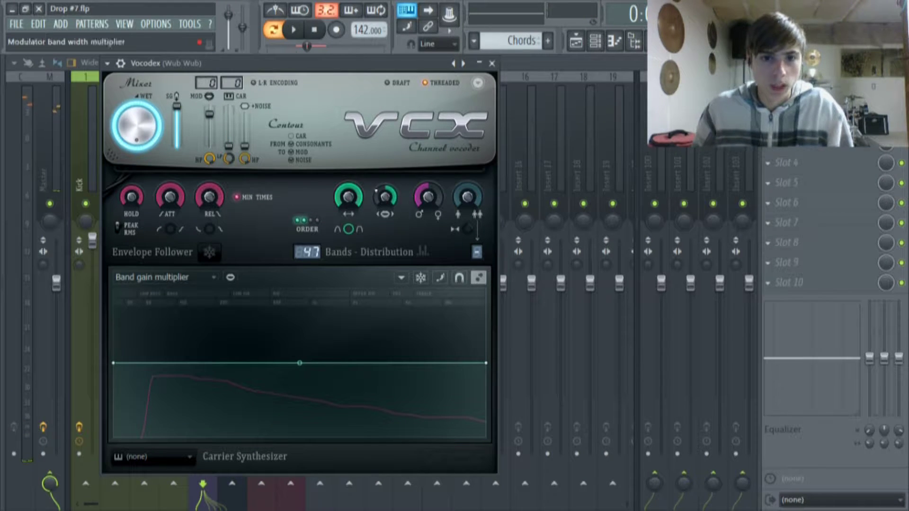
# - Try Vocodex's modulator band width multiplier and raise the modulator pitch shift above centre
pyautogui.moveTo(384, 197); pyautogui.dragTo(427, 201)
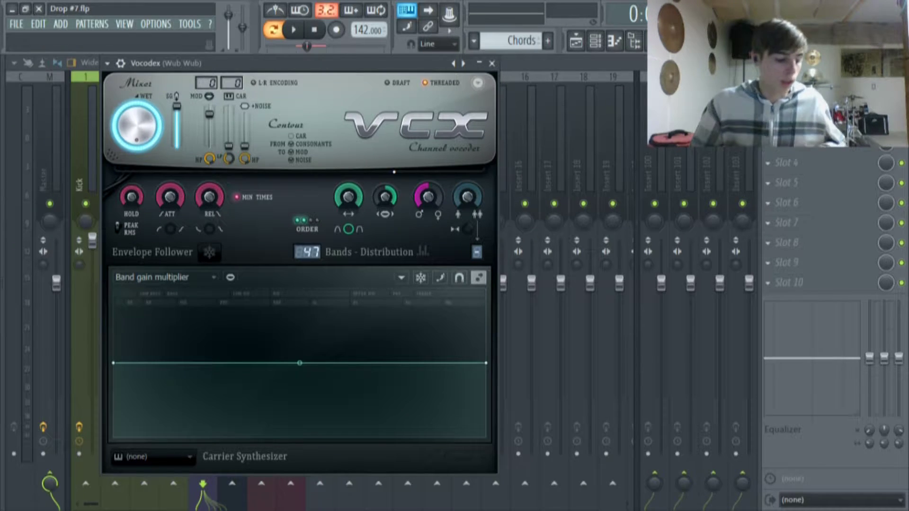
pyautogui.moveTo(427, 197); pyautogui.dragTo(428, 182)
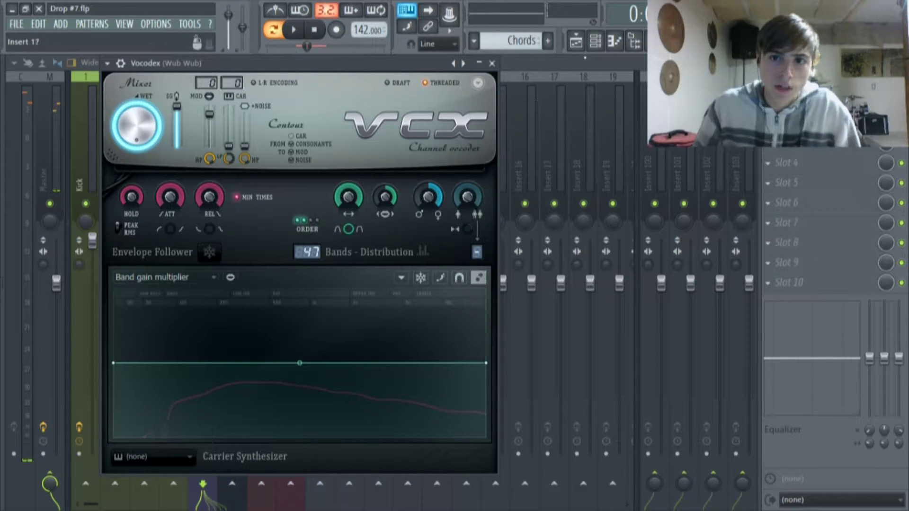
# - Check the main pitch slider in the Wub Wub synth and return to the Vocodex window
pyautogui.click(595, 41)
pyautogui.click(310, 175)
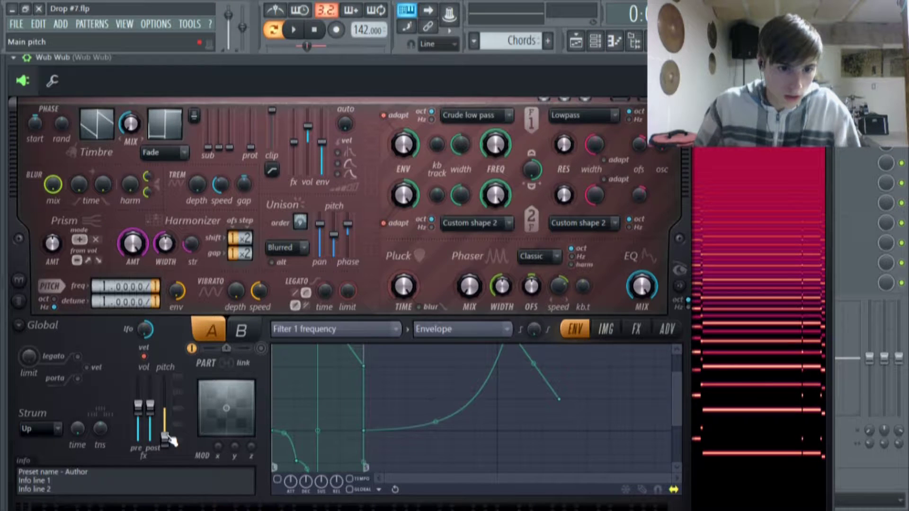
pyautogui.click(824, 57)
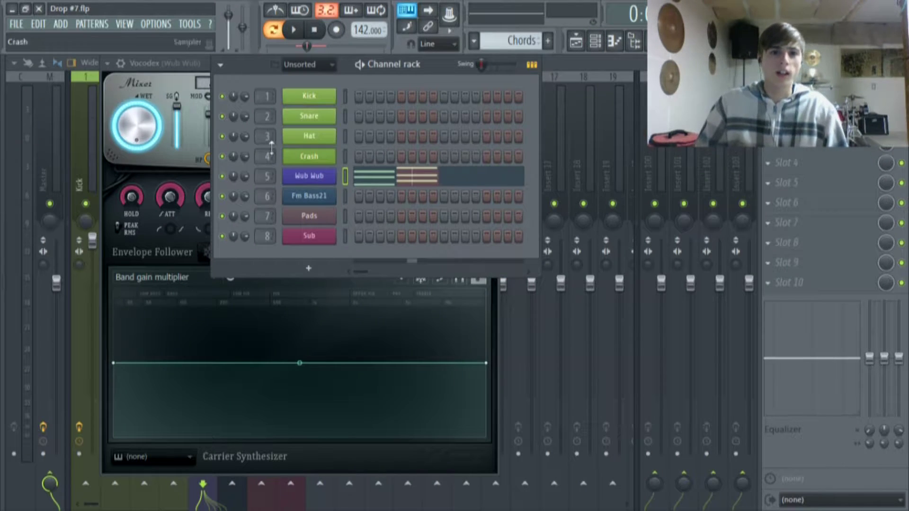
pyautogui.click(205, 69)
# - Lower the modulator pitch shift again and try the band width at 400% and a higher modulator band width multiplier
pyautogui.moveTo(428, 197); pyautogui.dragTo(428, 222)
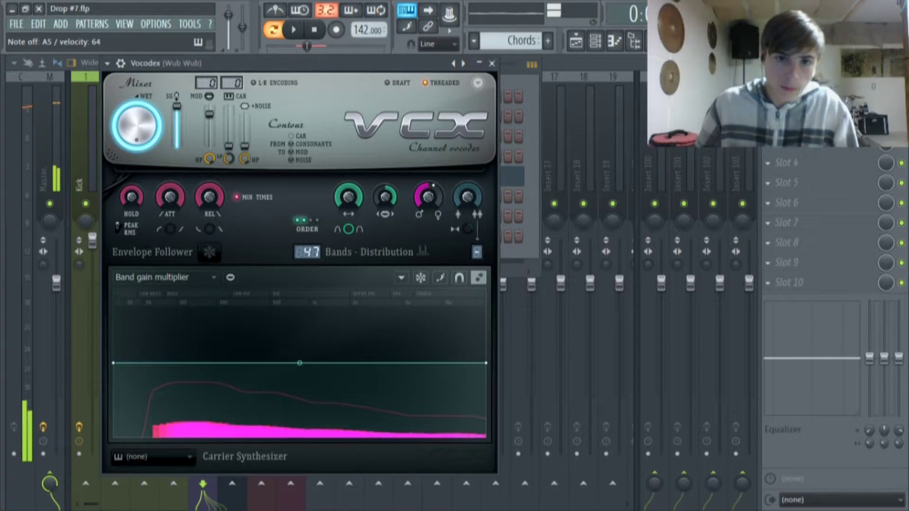
pyautogui.moveTo(348, 197); pyautogui.dragTo(349, 151)
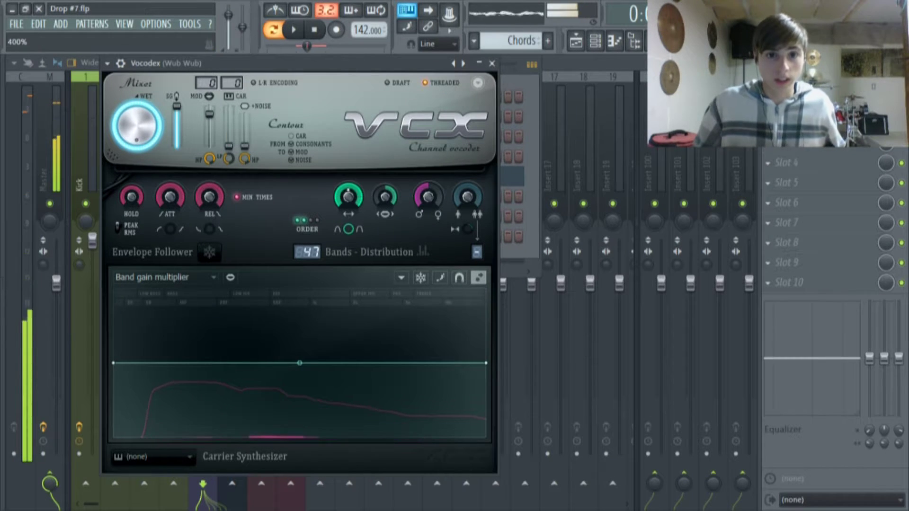
pyautogui.moveTo(385, 197); pyautogui.dragTo(385, 166)
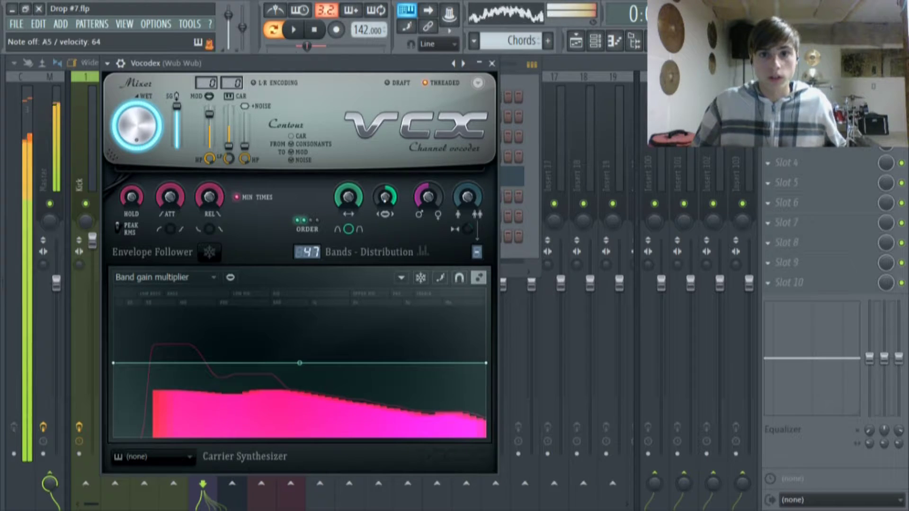
pyautogui.moveTo(385, 198)
pyautogui.mouseDown()
pyautogui.moveTo(385, 211)
pyautogui.moveTo(385, 197)
pyautogui.mouseUp()
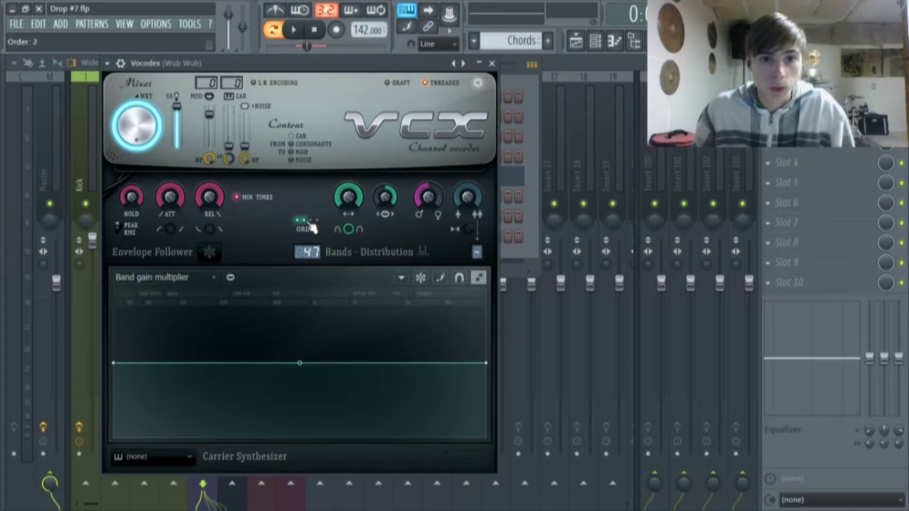
# - Try Vocodex's draft mode, then view the Band distribution curve and return to Band gain multiplier
pyautogui.click(398, 83)
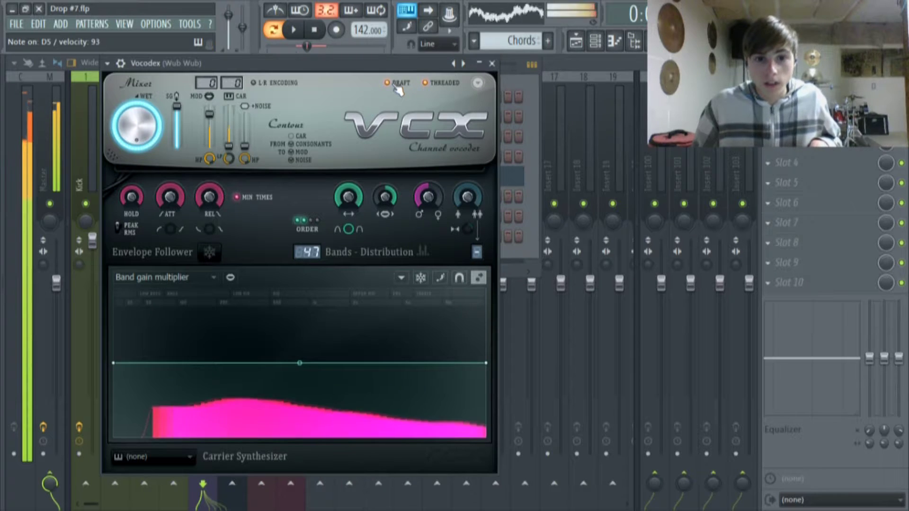
pyautogui.click(200, 274)
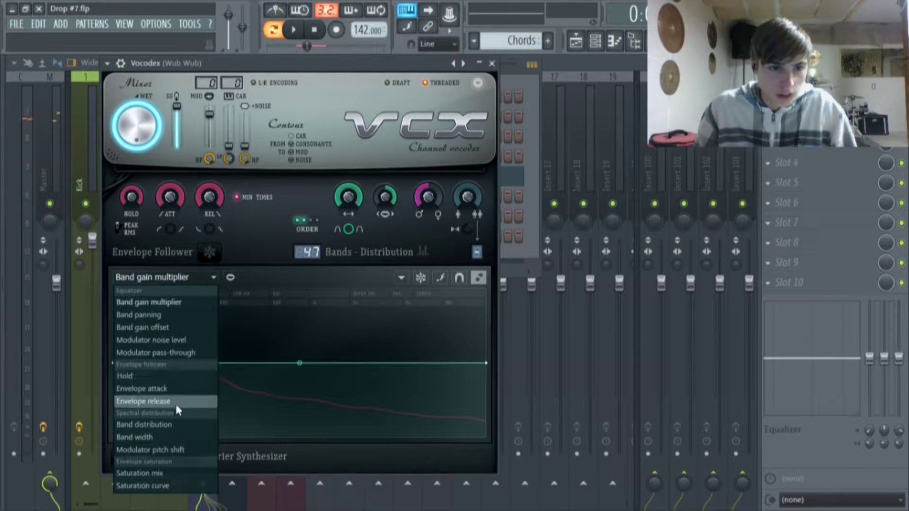
pyautogui.click(144, 424)
pyautogui.click(205, 281)
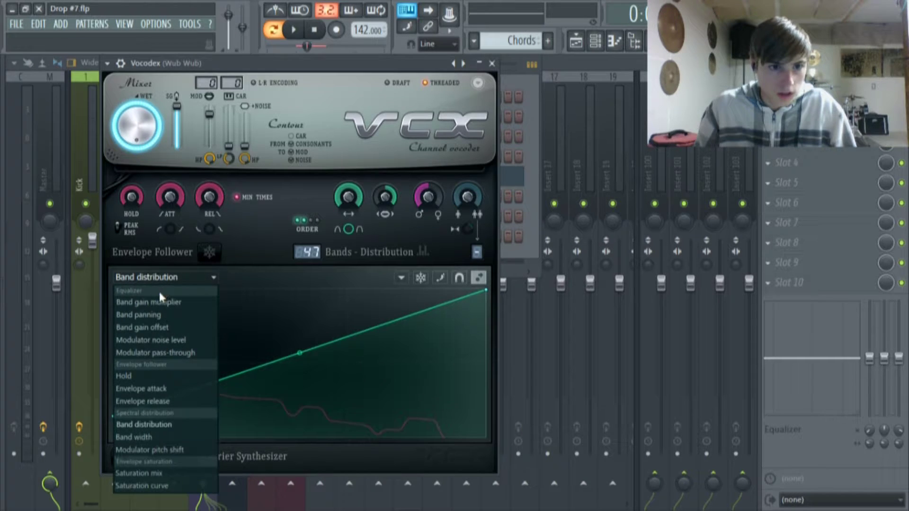
pyautogui.click(160, 295)
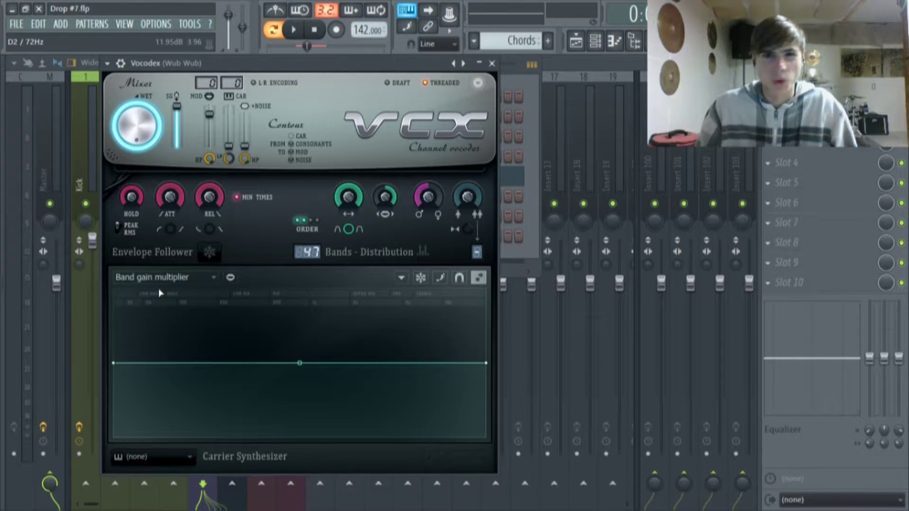
# - Close Vocodex and check the wet level of Fruity Reeverb 2 on the Wub Wub mixer track
pyautogui.moveTo(356, 59); pyautogui.dragTo(365, 76)
pyautogui.click(500, 79)
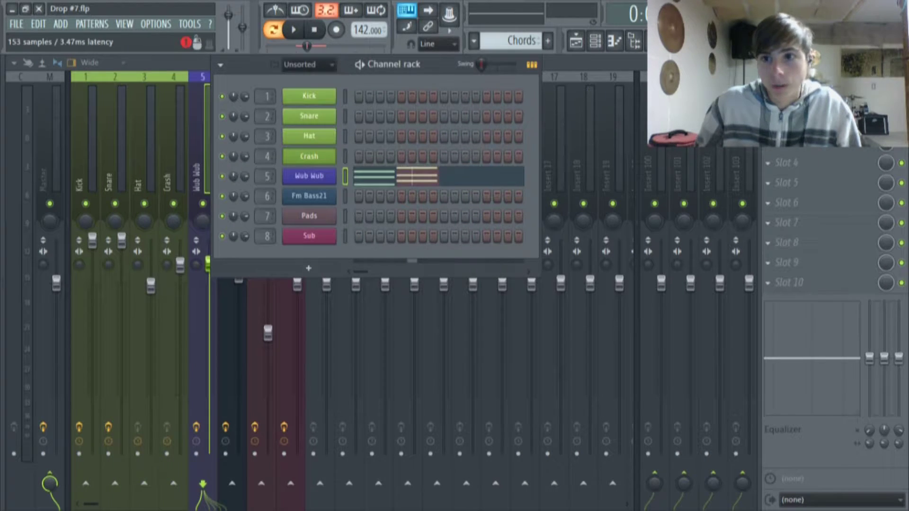
pyautogui.click(805, 123)
pyautogui.click(804, 122)
pyautogui.click(804, 122)
pyautogui.moveTo(260, 208); pyautogui.dragTo(268, 167)
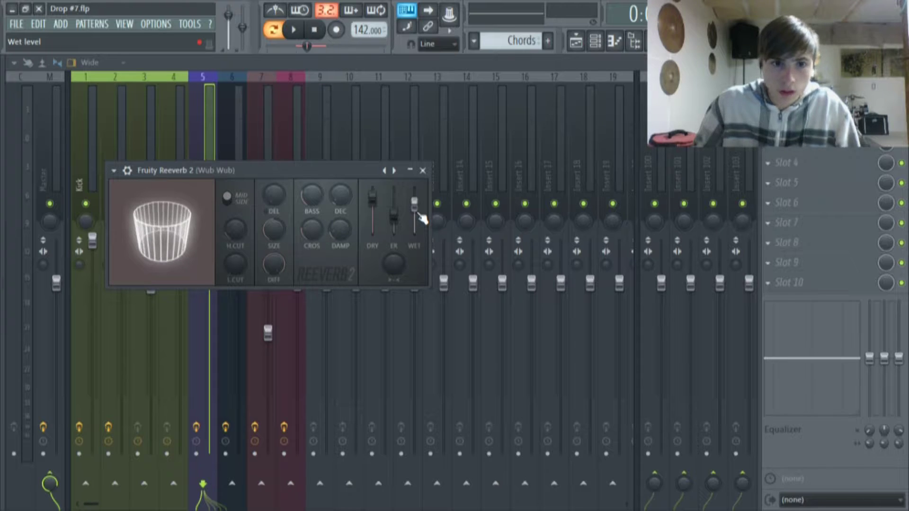
pyautogui.click(423, 170)
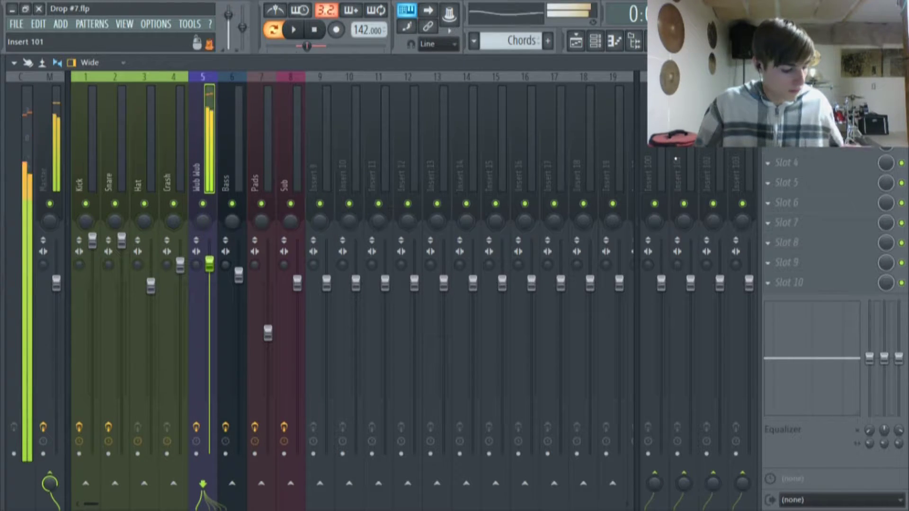
# - Bring up the Wub Wub synth from the channel rack for another look, then close it
pyautogui.press('space')
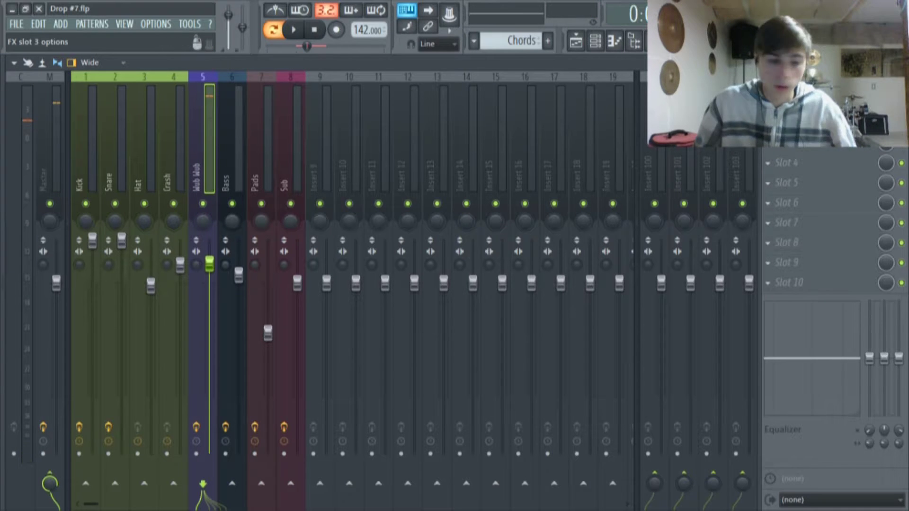
pyautogui.click(614, 42)
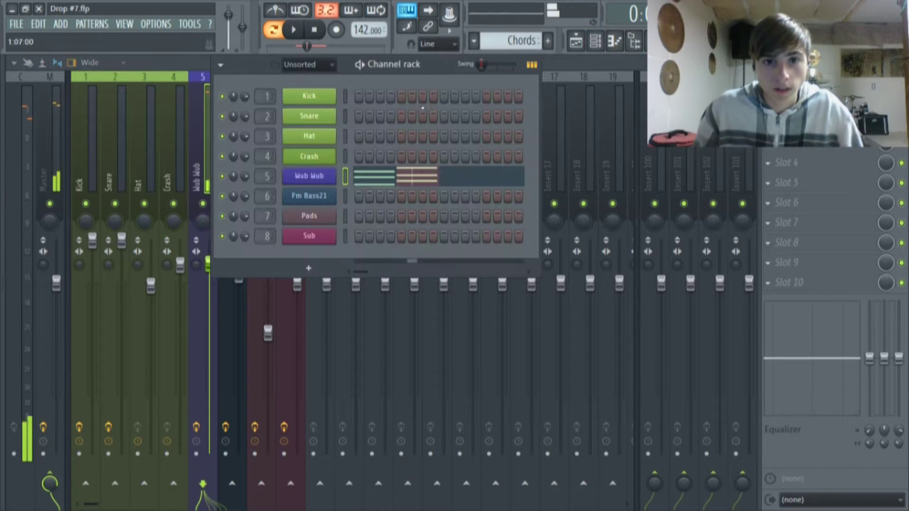
pyautogui.click(329, 179)
pyautogui.moveTo(390, 61); pyautogui.dragTo(390, 58)
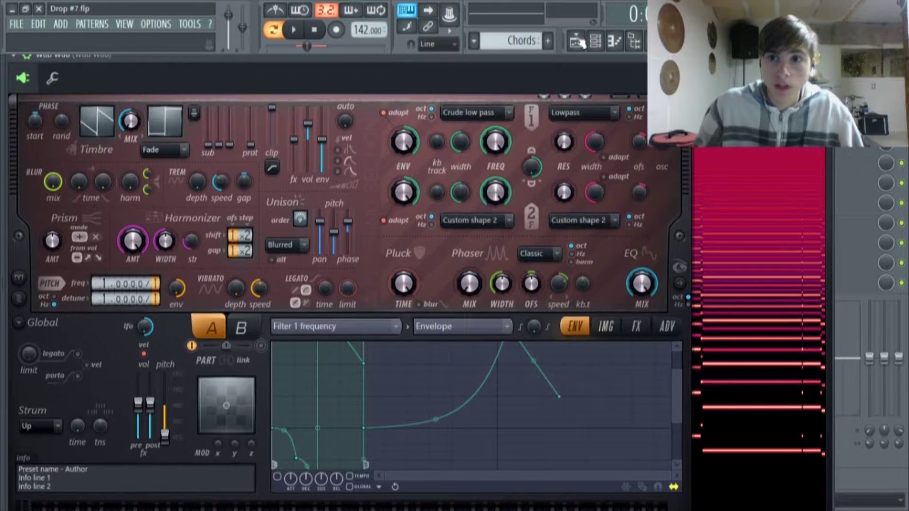
pyautogui.click(678, 55)
# - Open the Chords pattern from the playlist's Wub Wub track in the piano roll and play it
pyautogui.click(576, 41)
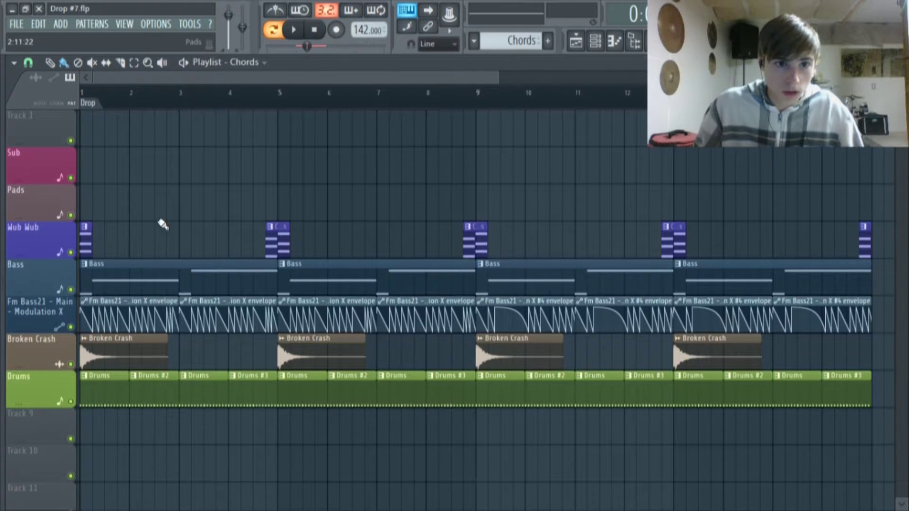
pyautogui.doubleClick(274, 237)
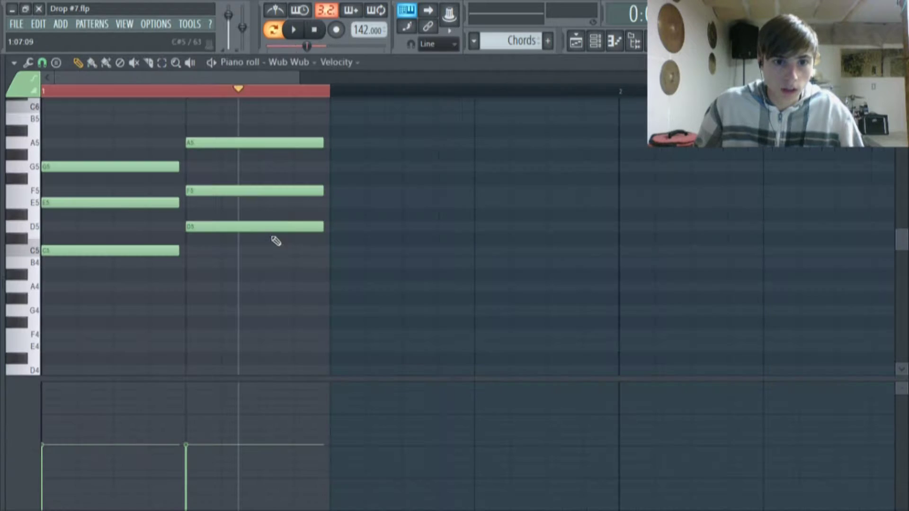
pyautogui.click(274, 30)
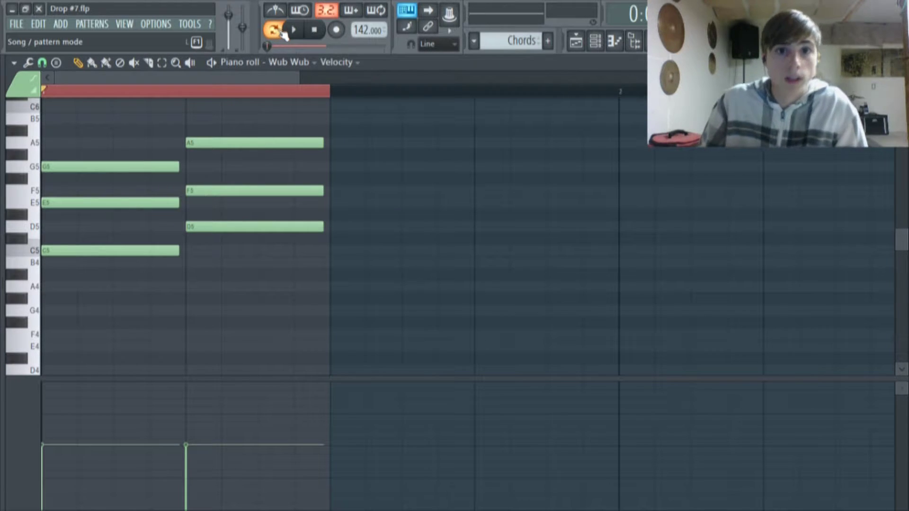
pyautogui.click(296, 31)
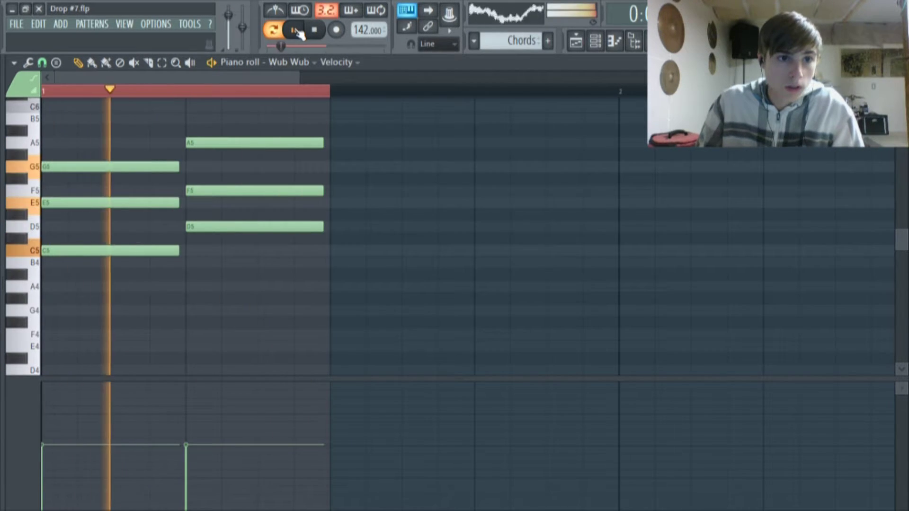
pyautogui.click(295, 30)
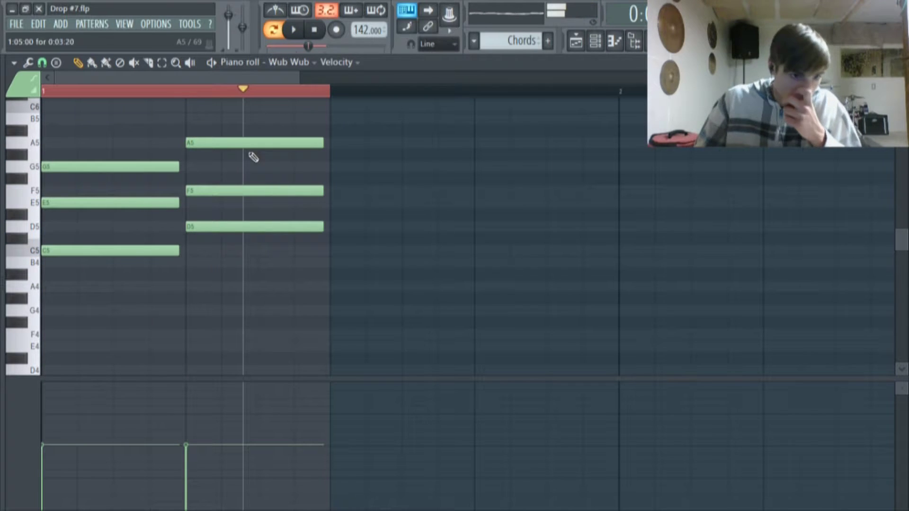
# - Inspect the notes of the first Wub Wub chord clip in the piano roll and return to the playlist
pyautogui.click(580, 40)
pyautogui.doubleClick(86, 234)
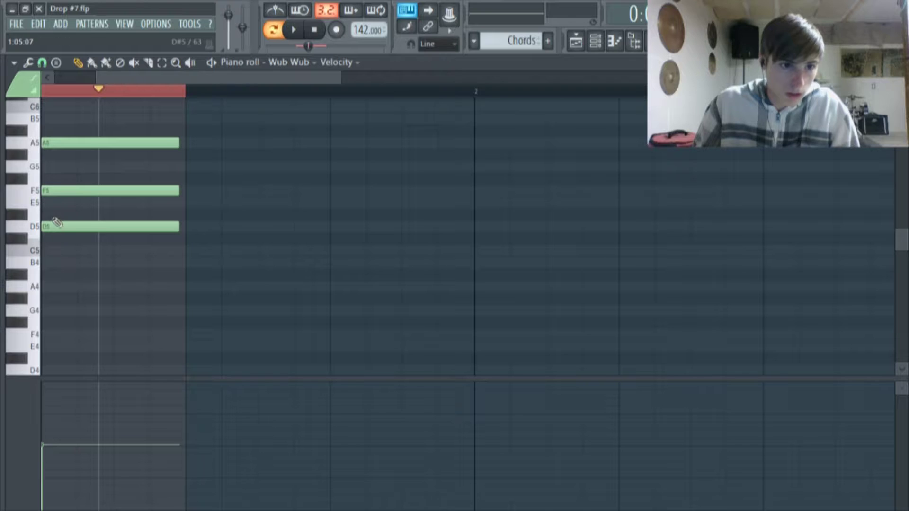
pyautogui.click(580, 41)
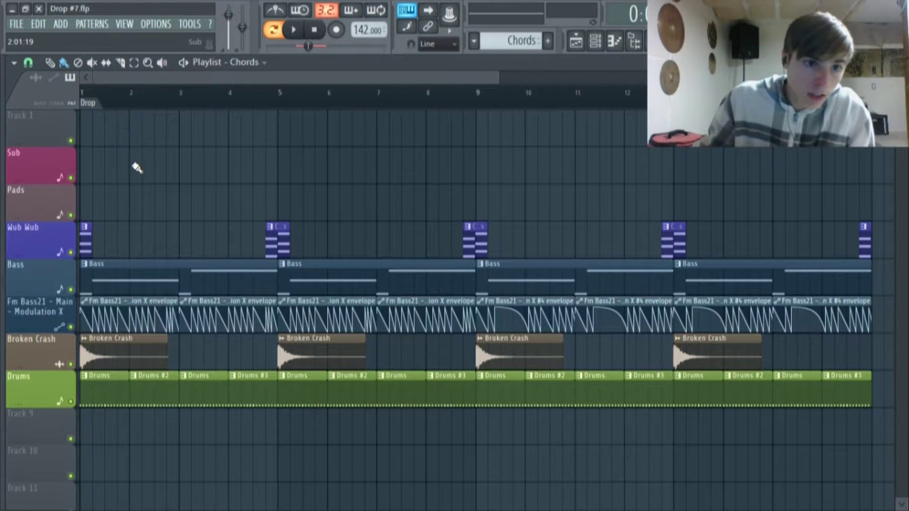
# - Solo the Bass track together with its Modulation X automation, play the song, and unmute the other tracks again
pyautogui.scroll(-1, 137, 168)
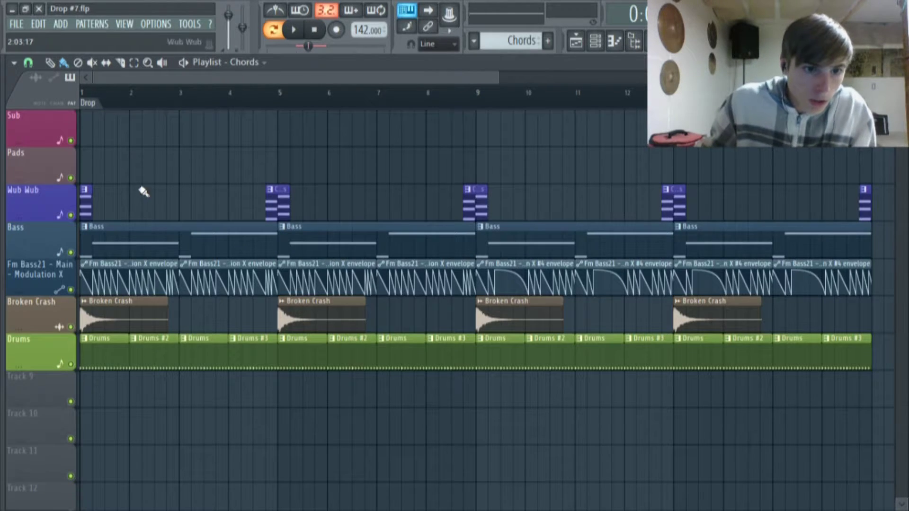
pyautogui.rightClick(71, 252)
pyautogui.click(70, 289)
pyautogui.click(274, 34)
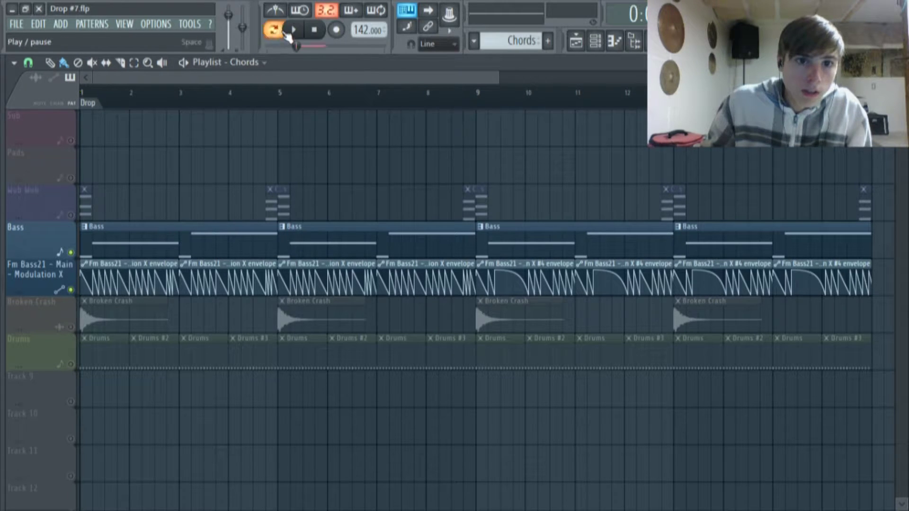
pyautogui.click(293, 30)
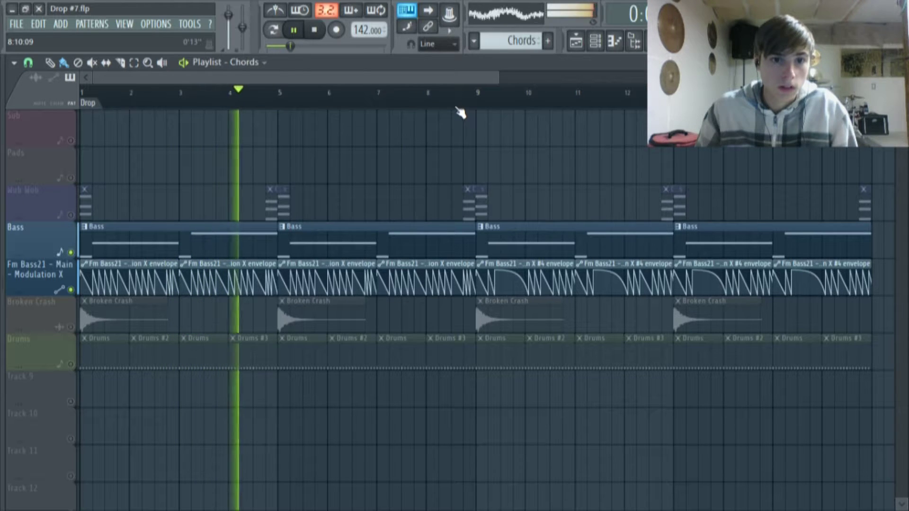
pyautogui.click(294, 30)
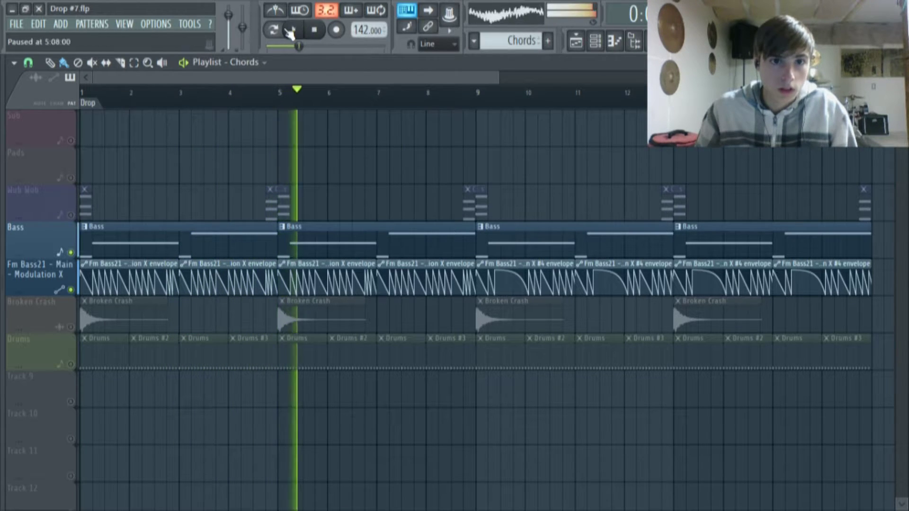
pyautogui.rightClick(72, 289)
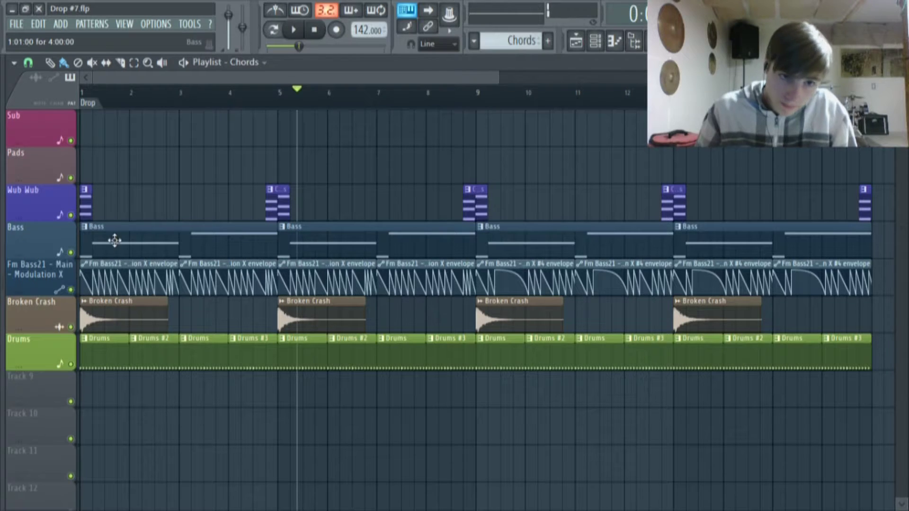
# - Examine the Fm Bass21 Modulation X automation up close in the first bars of the playlist
pyautogui.moveTo(123, 281)
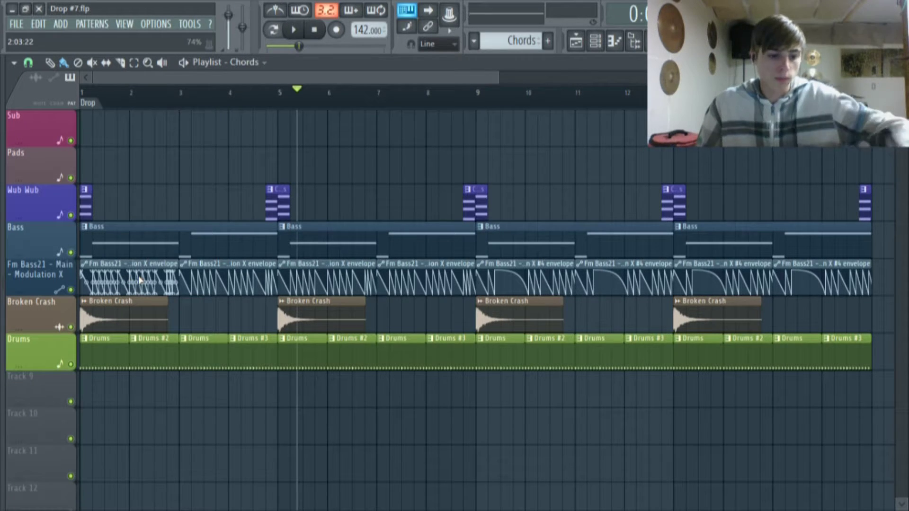
pyautogui.scroll(5, 139, 279)
pyautogui.moveTo(136, 78); pyautogui.dragTo(112, 78)
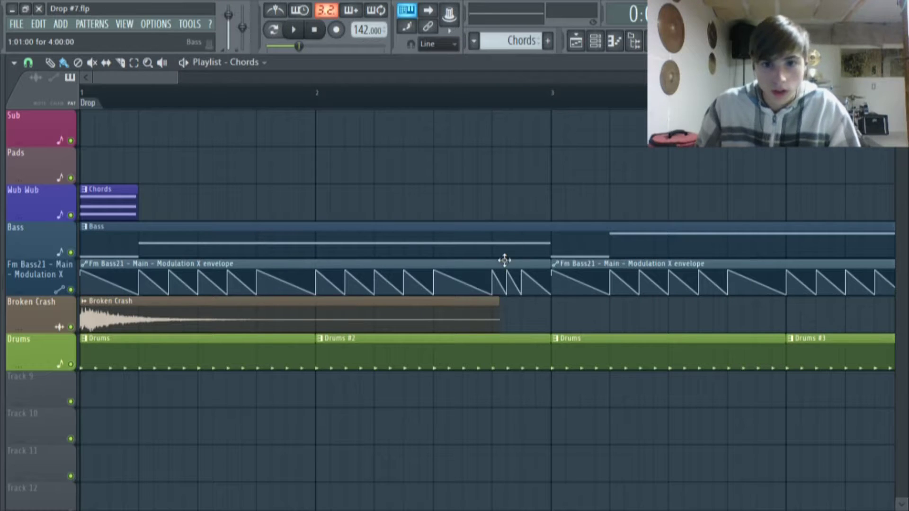
# - Open the Bass pattern in the piano roll, show its low notes between C1 and C2, and return to the playlist
pyautogui.doubleClick(353, 250)
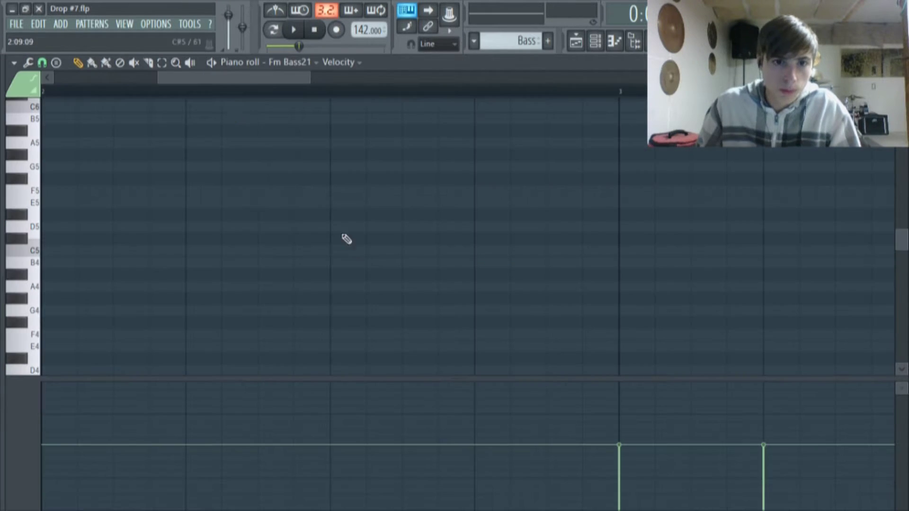
pyautogui.hscroll(-2, 161, 194)
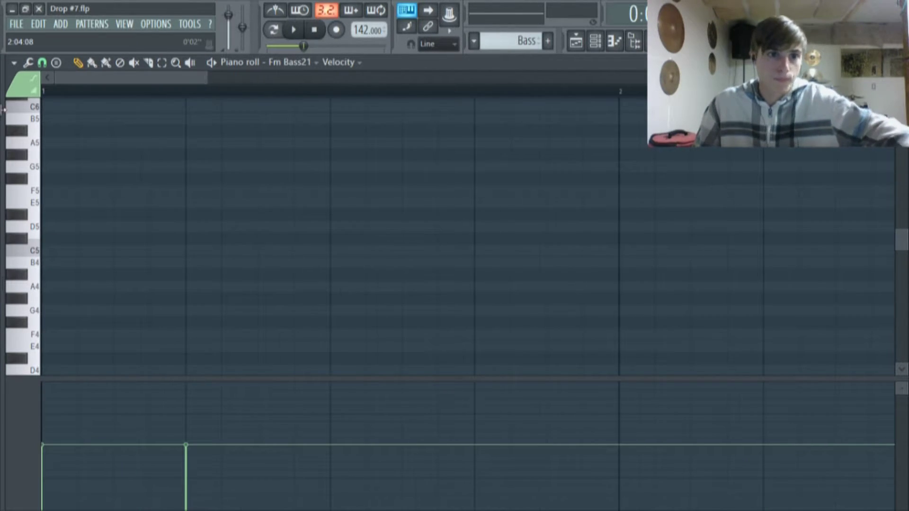
pyautogui.scroll(-3, 228, 195)
pyautogui.scroll(-2, 228, 195)
pyautogui.press('w')
pyautogui.press('q')
pyautogui.scroll(3, 232, 195)
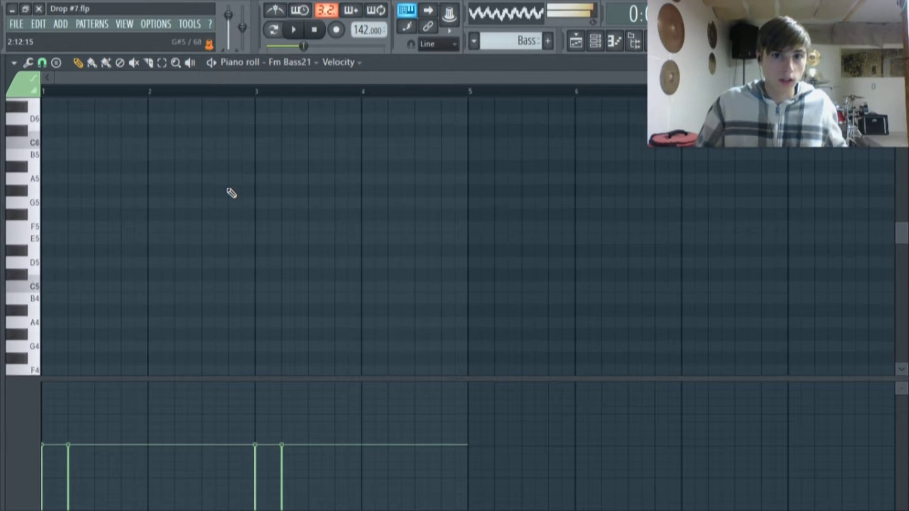
pyautogui.click(576, 42)
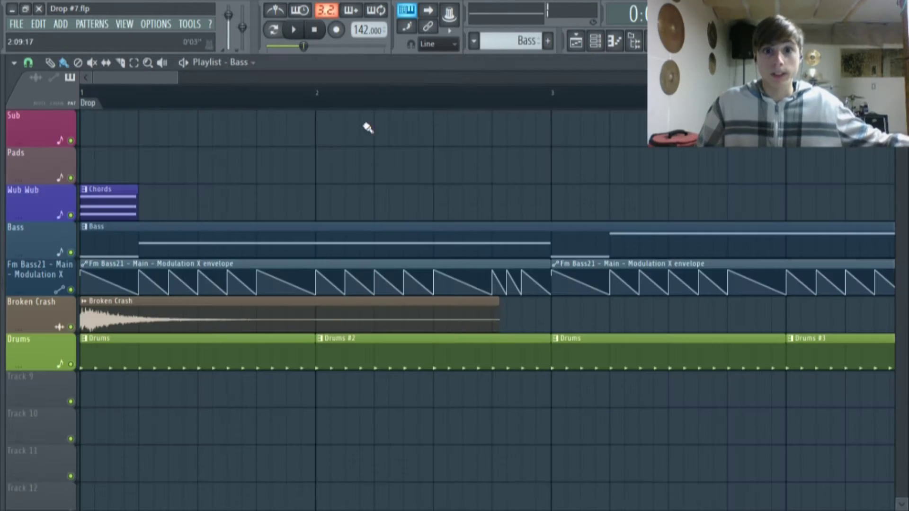
pyautogui.doubleClick(288, 252)
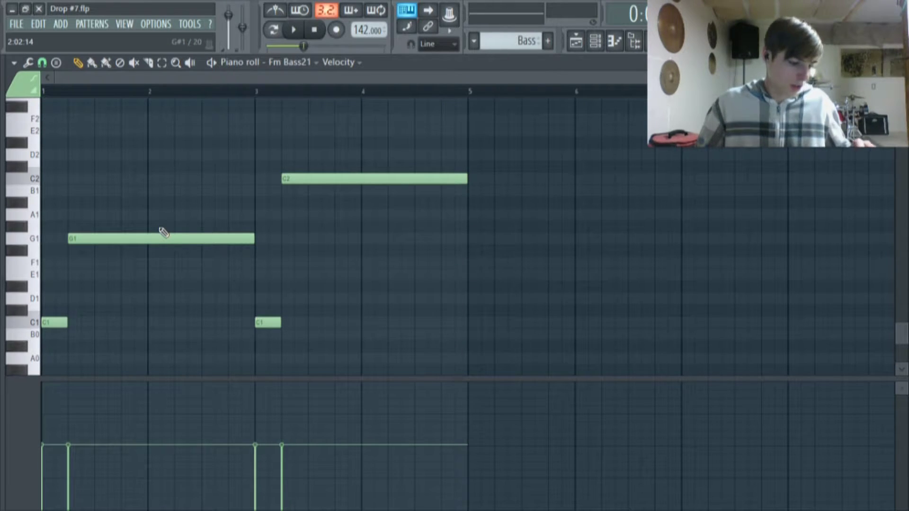
pyautogui.click(577, 42)
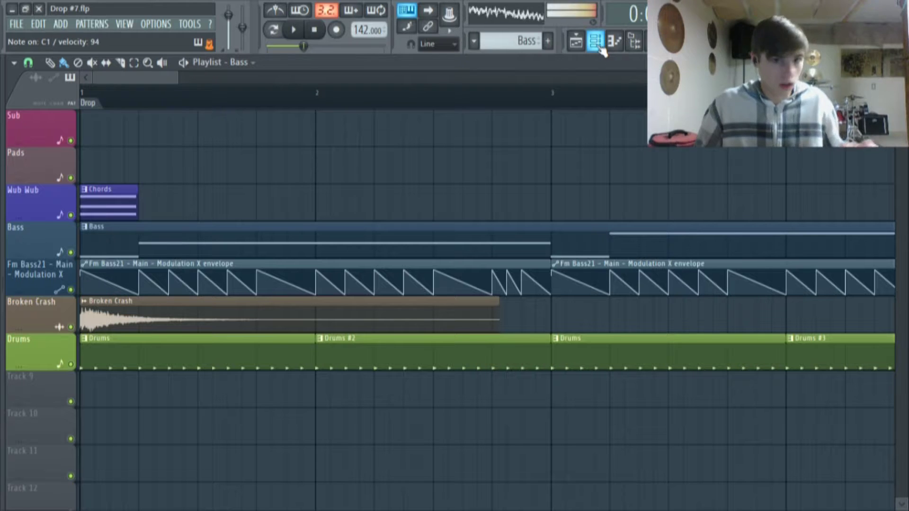
# - Open the Fm Bass21 Sytrus instrument to show its main page with the modulation controls, then return to the playlist
pyautogui.click(597, 45)
pyautogui.click(310, 197)
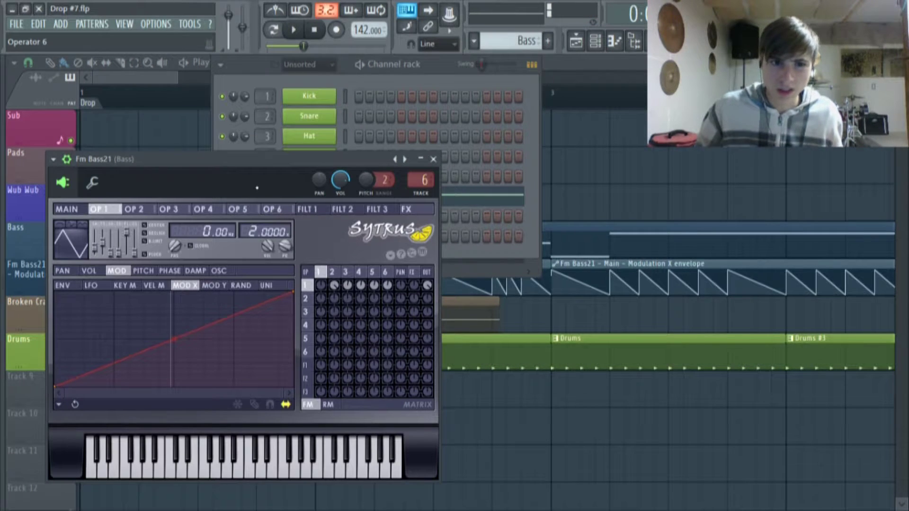
pyautogui.click(87, 202)
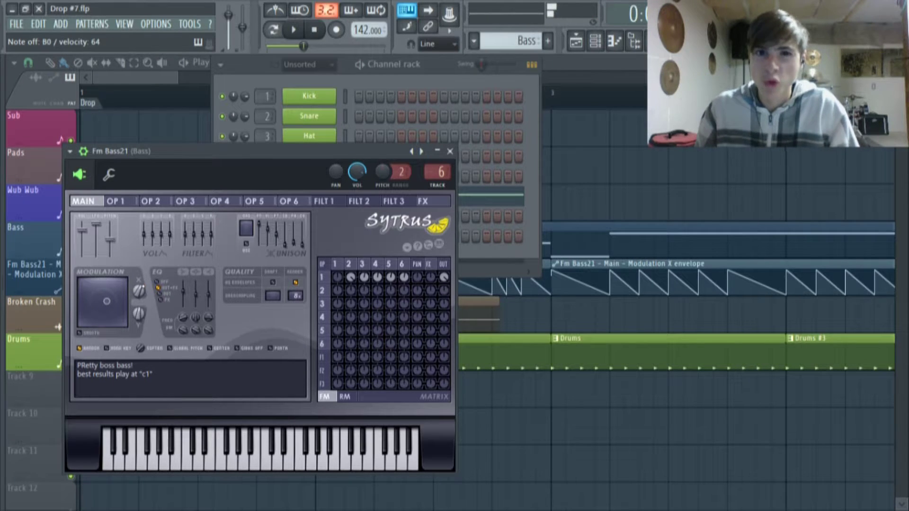
pyautogui.moveTo(263, 149); pyautogui.dragTo(277, 128)
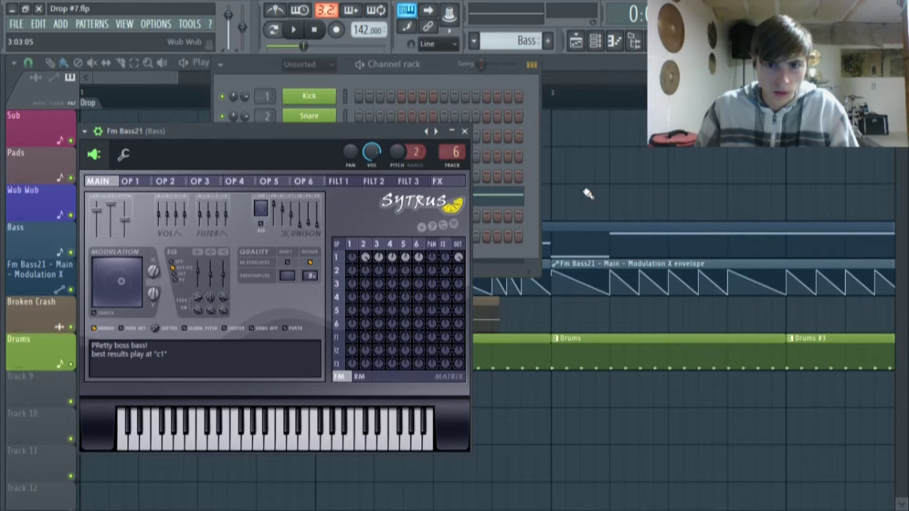
pyautogui.press('F5')
# - Bend the opening curve of the Fm Bass21 Modulation X automation and make the first automation clip unique
pyautogui.moveTo(109, 278); pyautogui.dragTo(109, 283)
pyautogui.click(84, 263)
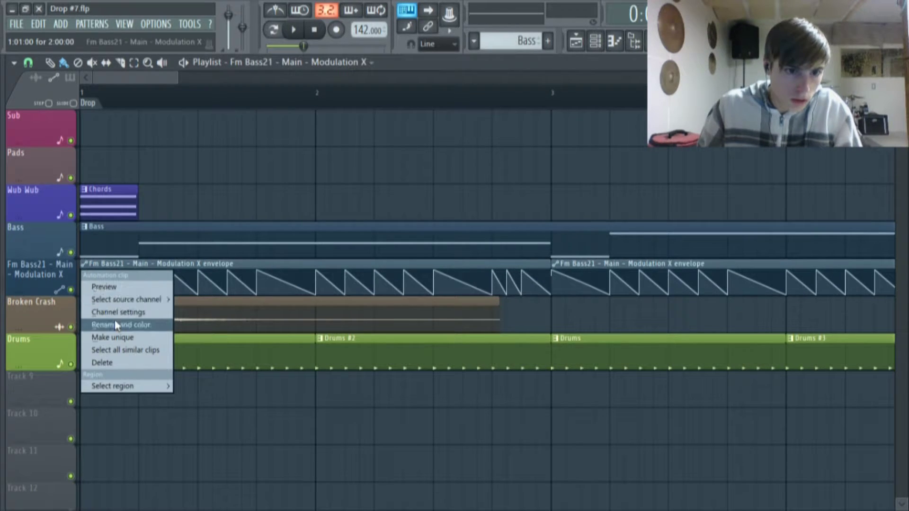
pyautogui.click(126, 337)
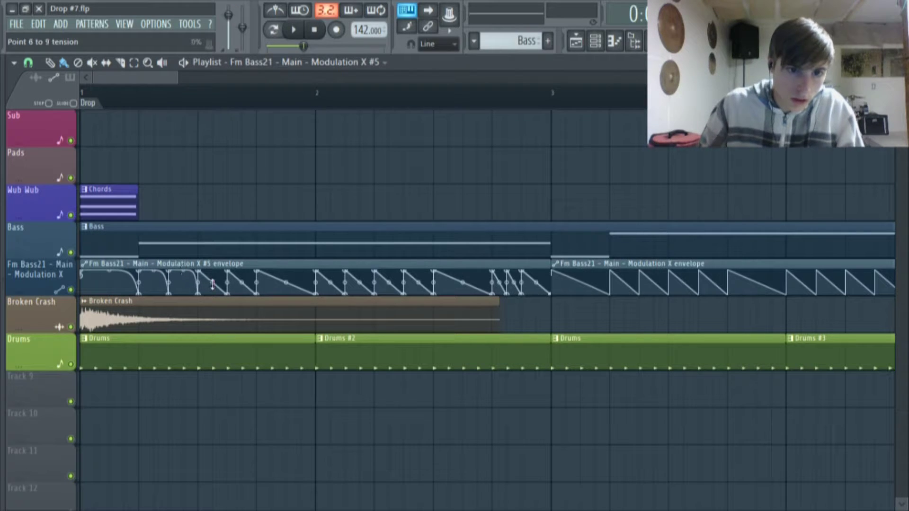
# - Bend further ramps of the first Modulation X automation clip into rounded curves up to mid-bar 2, and play them back
pyautogui.click(276, 30)
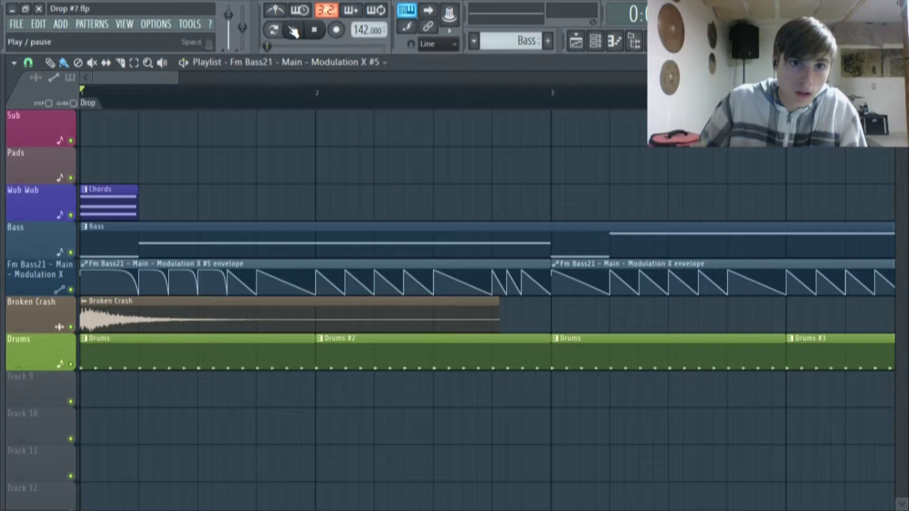
pyautogui.click(293, 30)
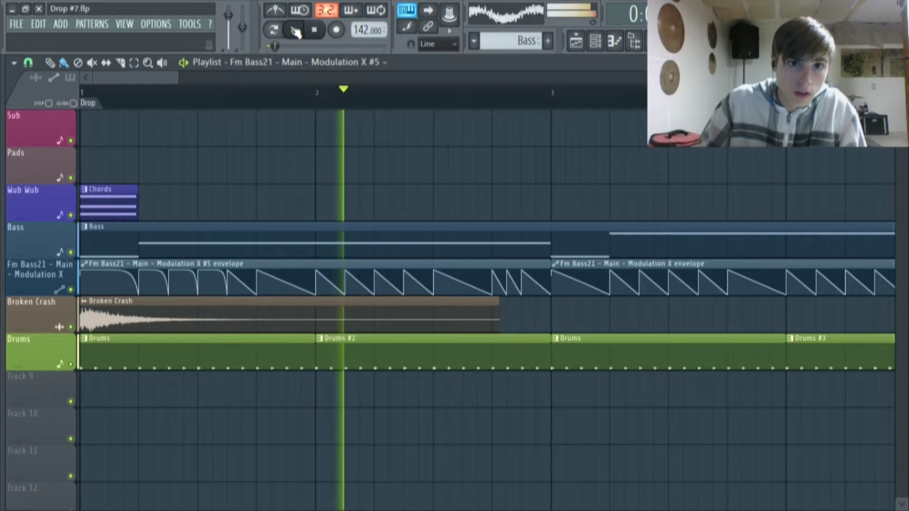
pyautogui.press('space')
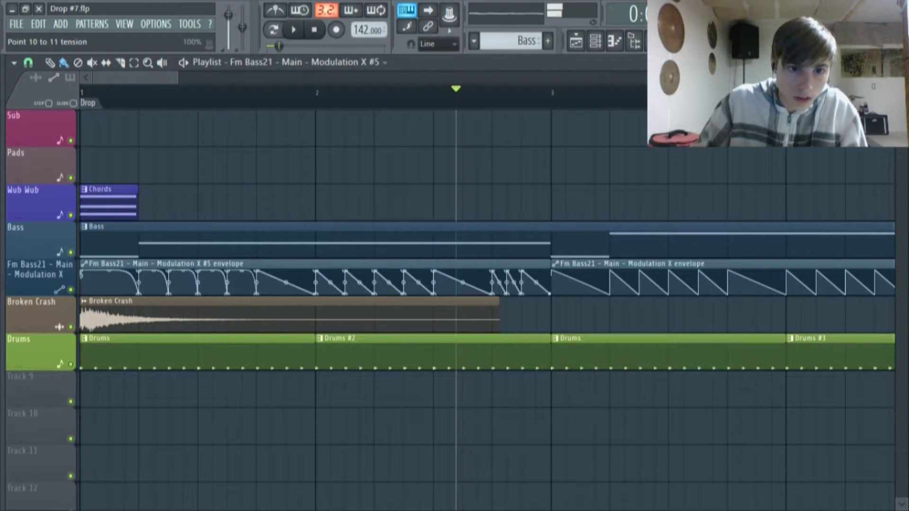
pyautogui.moveTo(286, 282); pyautogui.dragTo(359, 269)
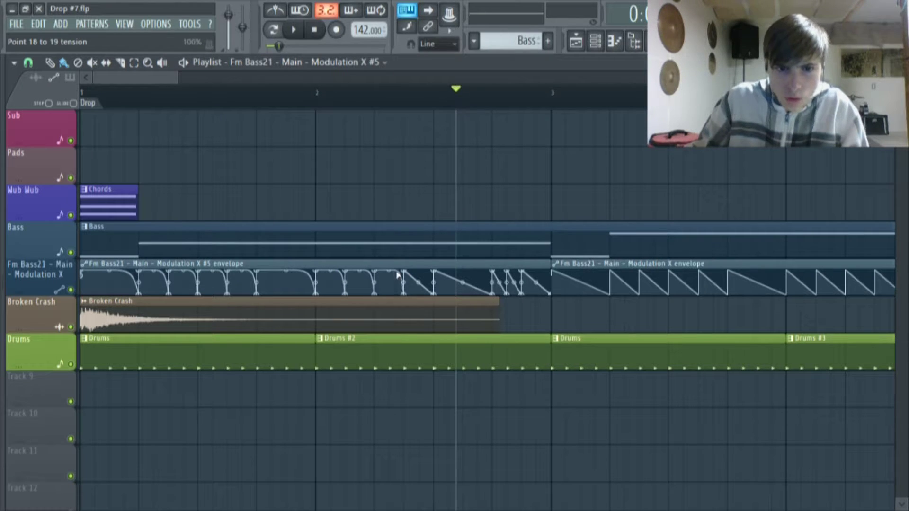
pyautogui.moveTo(419, 281); pyautogui.dragTo(355, 146)
pyautogui.click(294, 30)
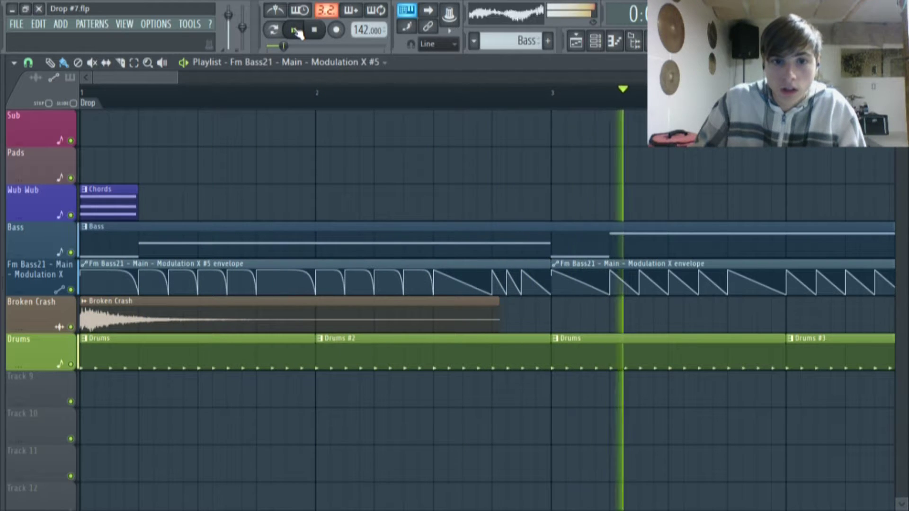
pyautogui.click(294, 30)
# - Replace the edited automation clip at bar 1 with the original Fm Bass21 Modulation X envelope clip
pyautogui.rightClick(477, 266)
pyautogui.click(585, 264)
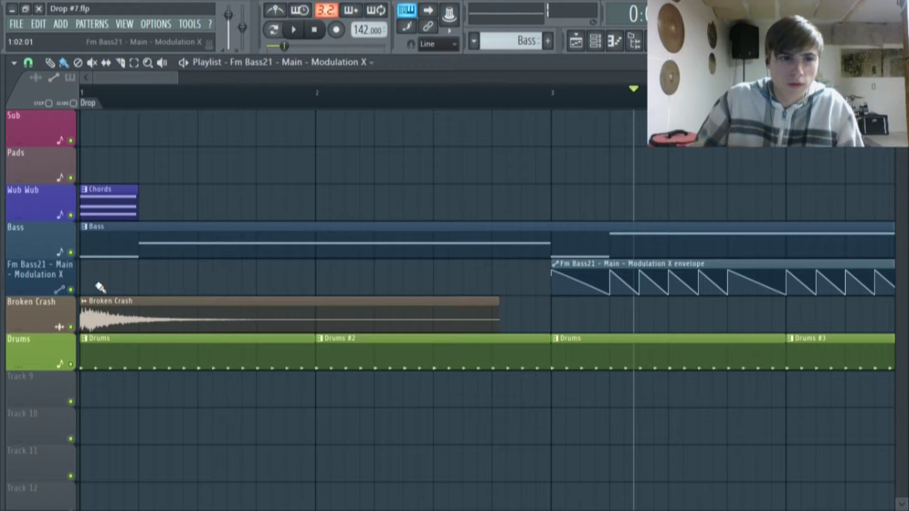
pyautogui.click(114, 286)
pyautogui.hotkey('ctrl', 'd')
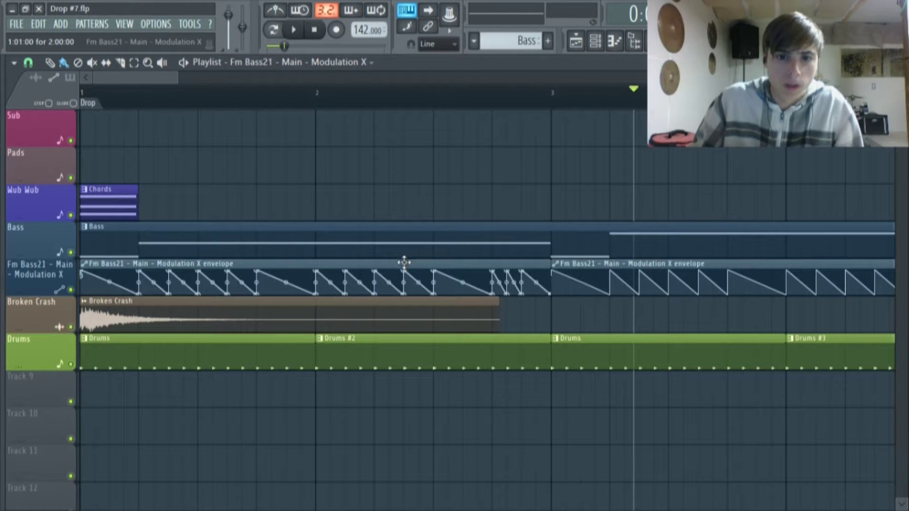
# - Open the Bass notes and the Fm Bass21 Sytrus synth, and audition C1 while sweeping Modulation X
pyautogui.doubleClick(330, 247)
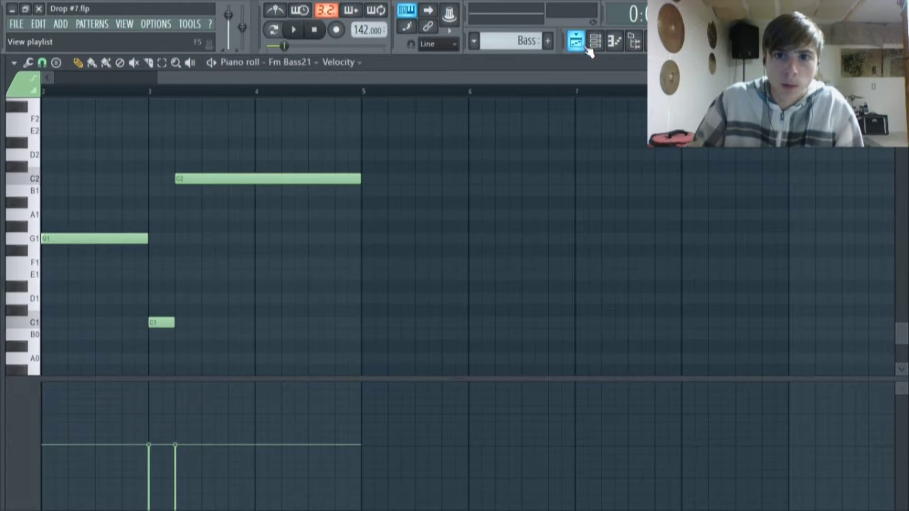
pyautogui.click(595, 40)
pyautogui.click(324, 203)
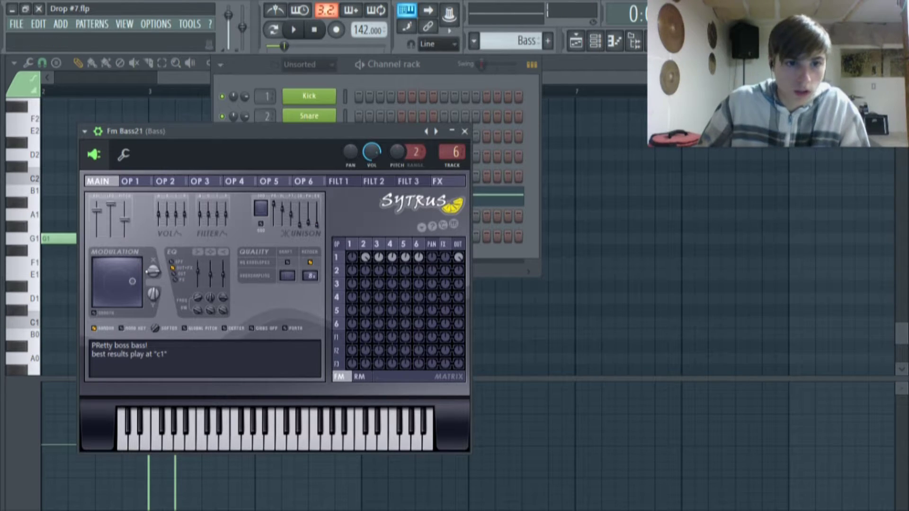
pyautogui.moveTo(152, 271); pyautogui.dragTo(153, 264)
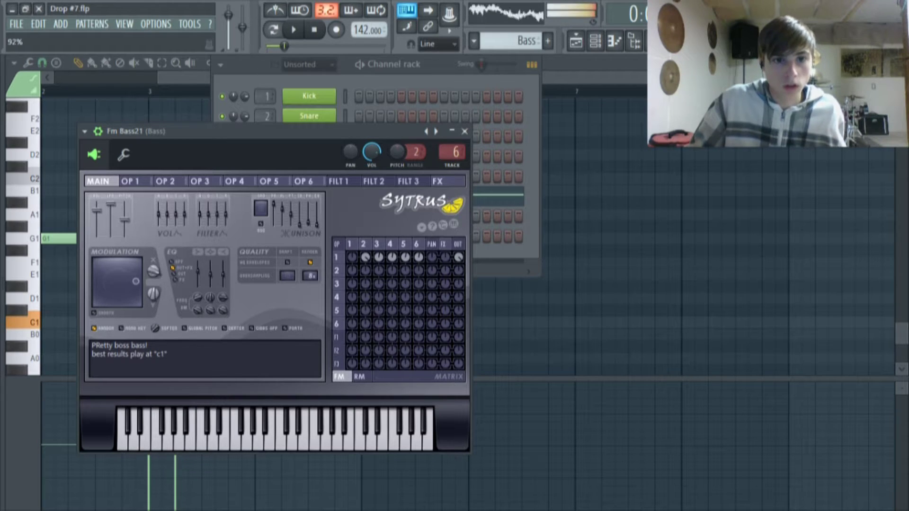
# - Compare operator 1's Mod X modulation curve with the X/Y modulation pad on the Sytrus main page
pyautogui.click(130, 182)
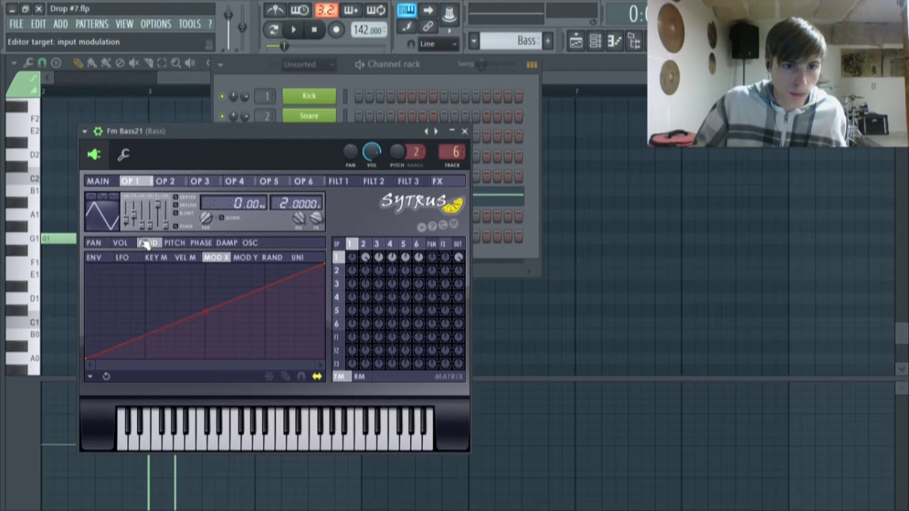
pyautogui.moveTo(90, 359); pyautogui.dragTo(69, 197)
pyautogui.moveTo(91, 265); pyautogui.dragTo(81, 361)
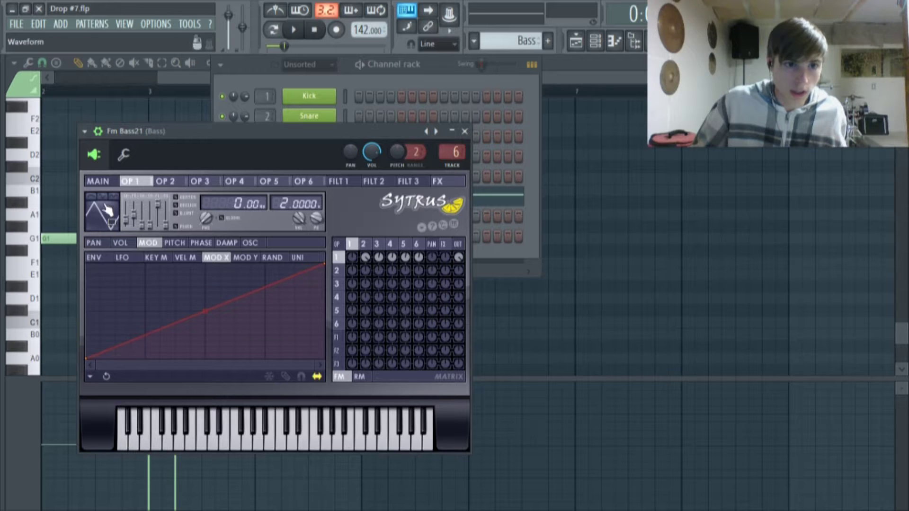
pyautogui.click(98, 181)
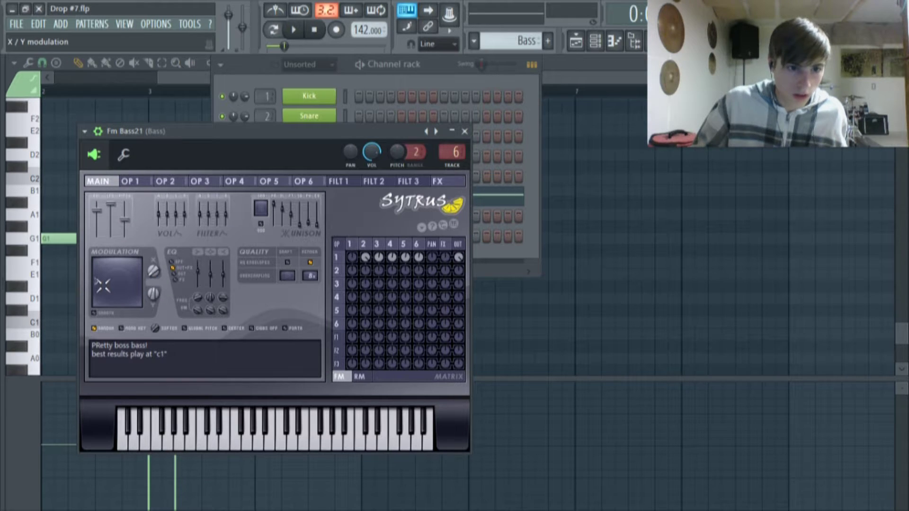
pyautogui.click(130, 181)
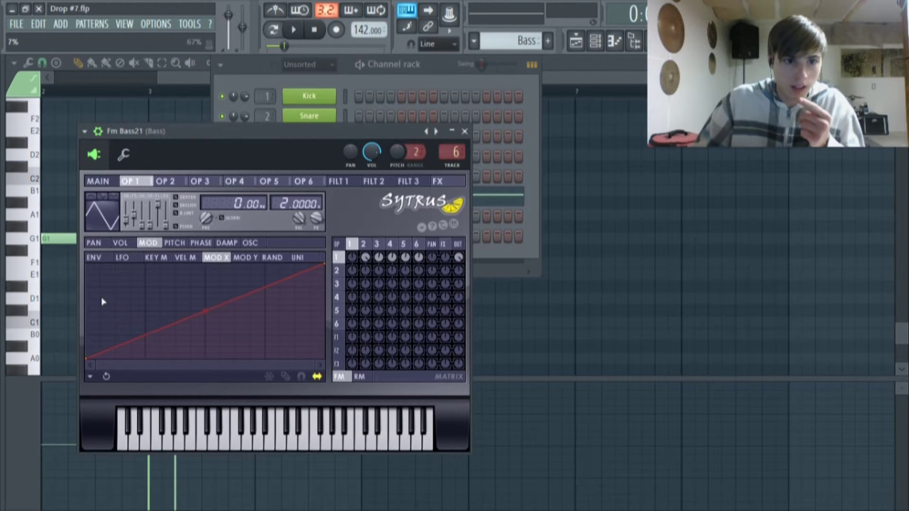
pyautogui.click(101, 183)
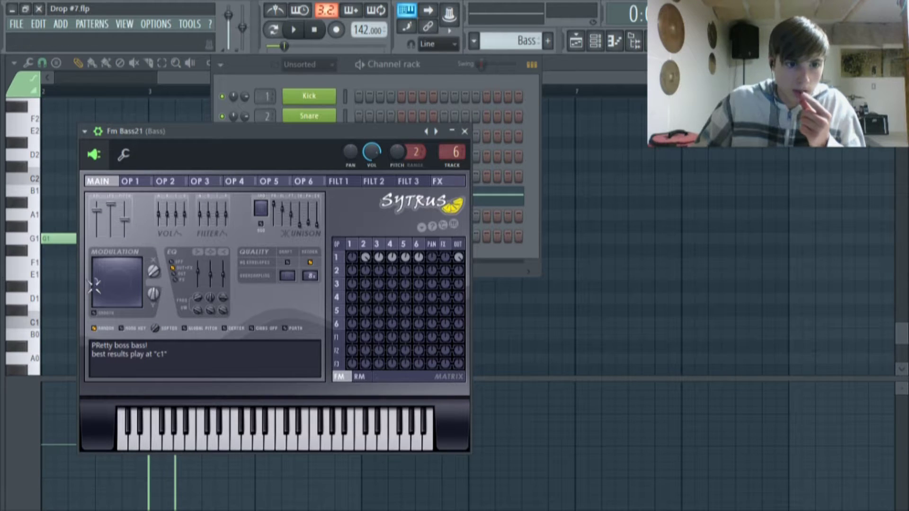
pyautogui.click(142, 183)
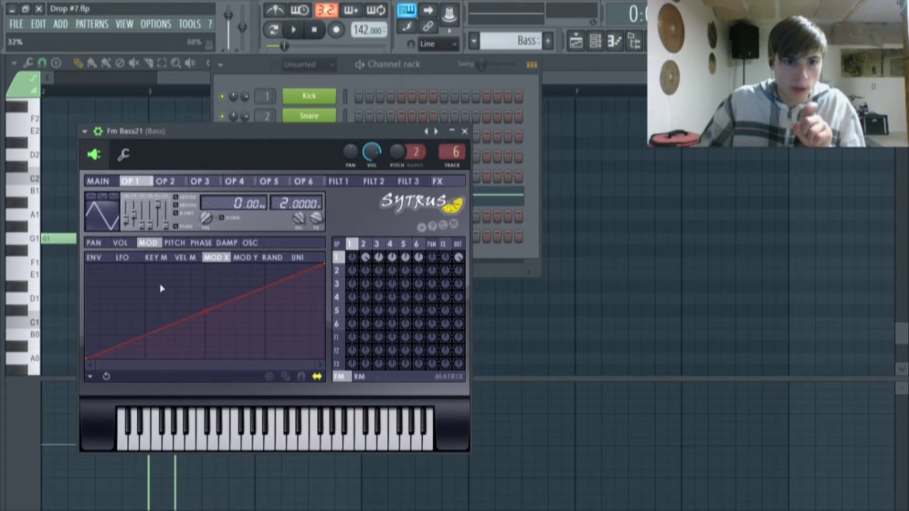
pyautogui.click(99, 182)
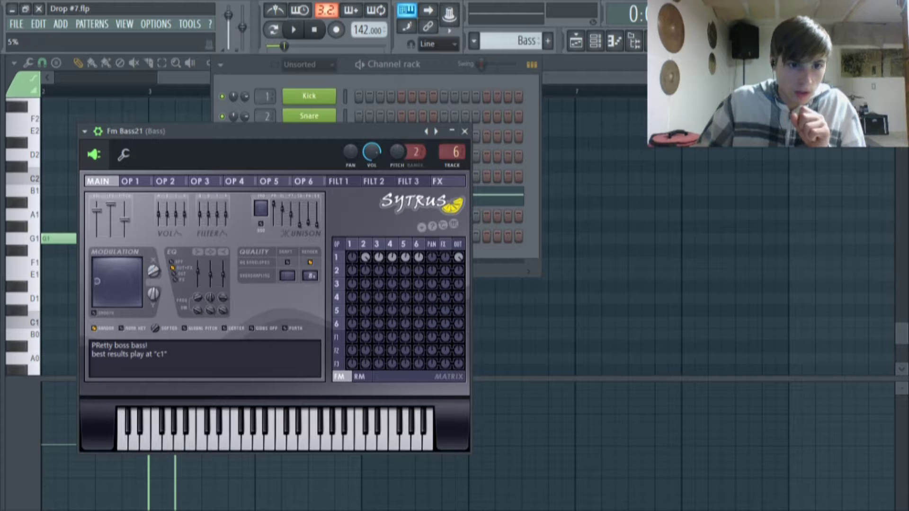
pyautogui.click(146, 184)
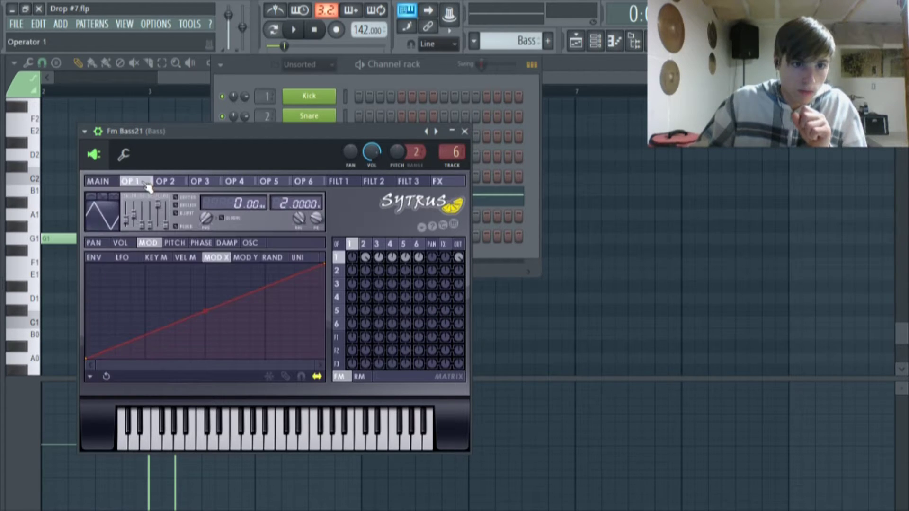
pyautogui.click(102, 183)
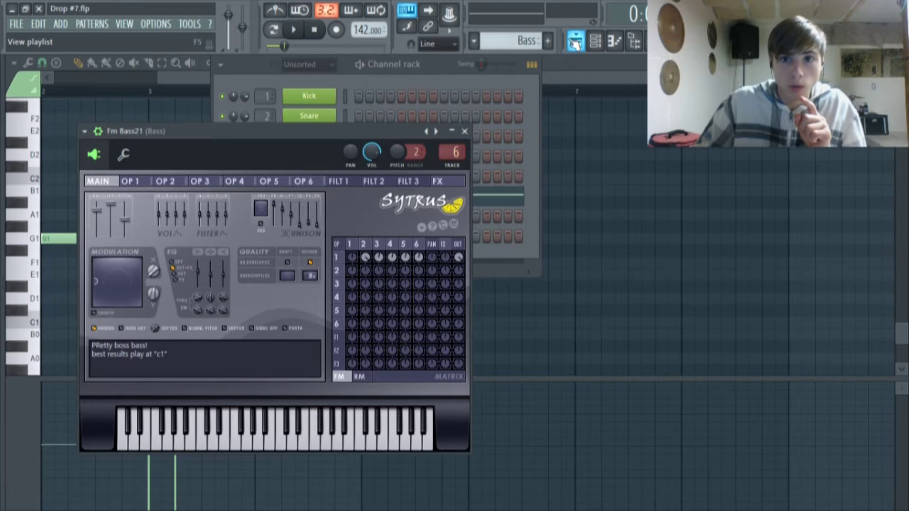
# - Return to the playlist, solo the Bass track together with its Modulation X automation track, and play the song
pyautogui.click(408, 10)
pyautogui.click(283, 31)
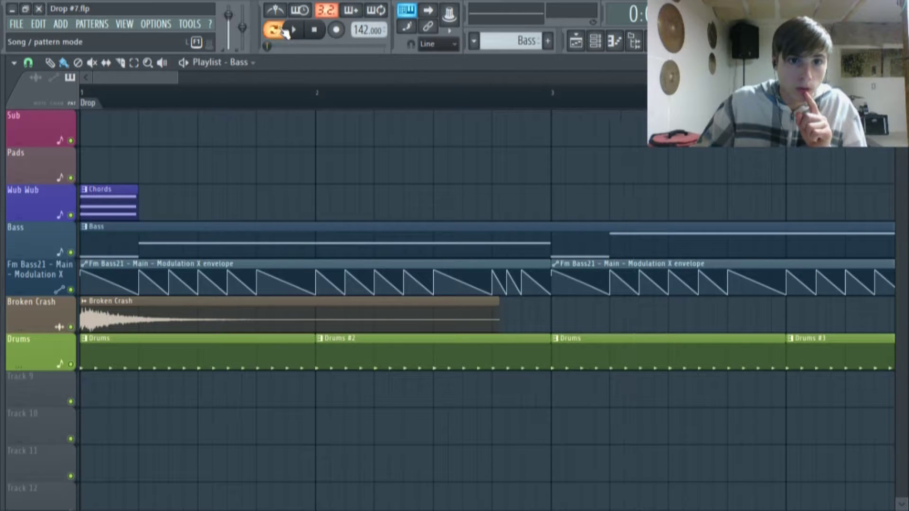
pyautogui.rightClick(71, 252)
pyautogui.click(71, 289)
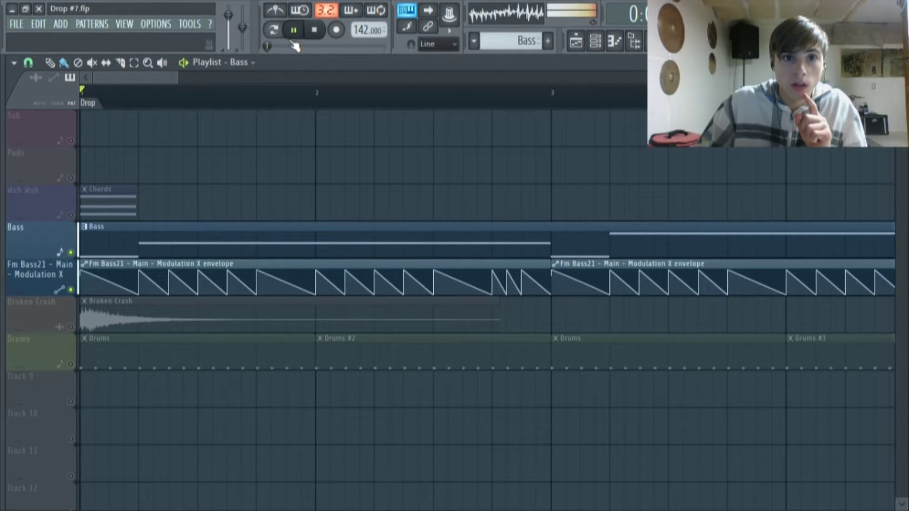
# - Reopen Fm Bass21, watch its modulation pad and operator 1's Mod X curve follow the automation during playback, and stop playback
pyautogui.click(595, 41)
pyautogui.click(316, 176)
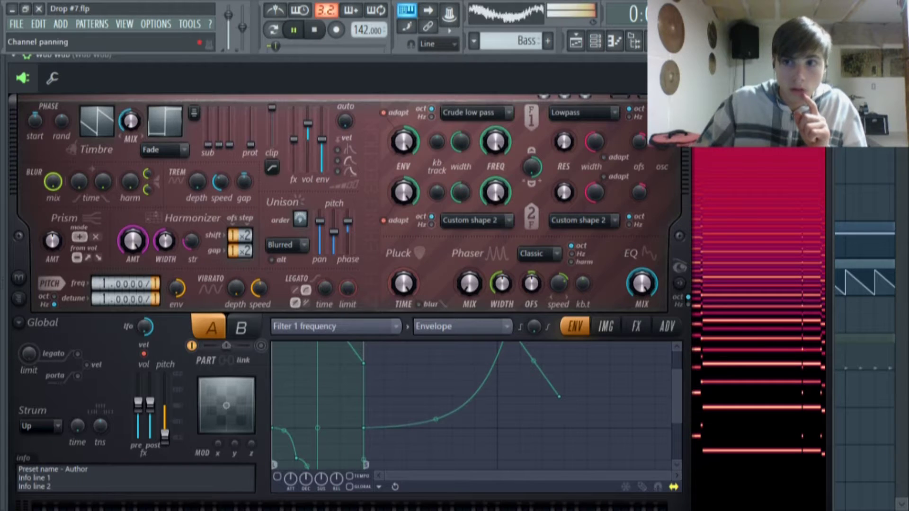
pyautogui.click(824, 55)
pyautogui.click(313, 199)
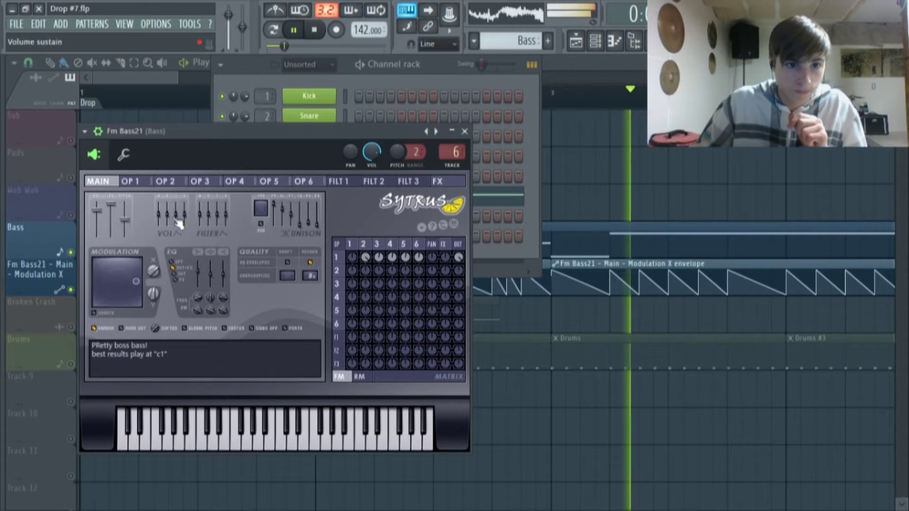
pyautogui.click(142, 181)
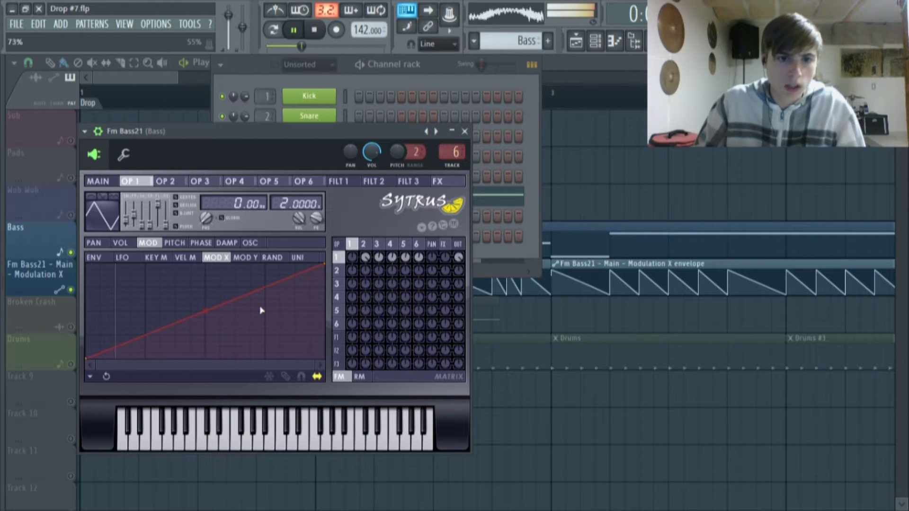
pyautogui.click(108, 182)
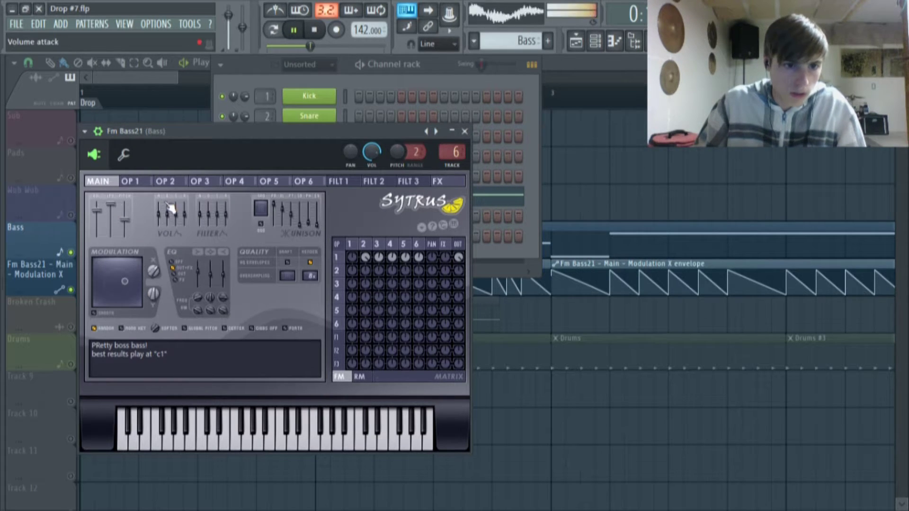
pyautogui.click(144, 182)
pyautogui.click(295, 30)
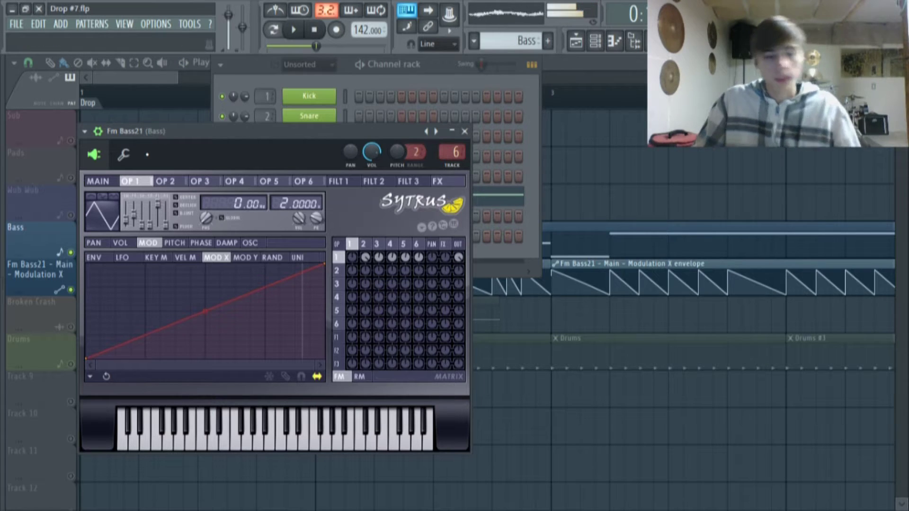
# - Examine the waveforms and Mod X settings of operators 2 to 6, and return through operator 1 to the main page
pyautogui.click(163, 182)
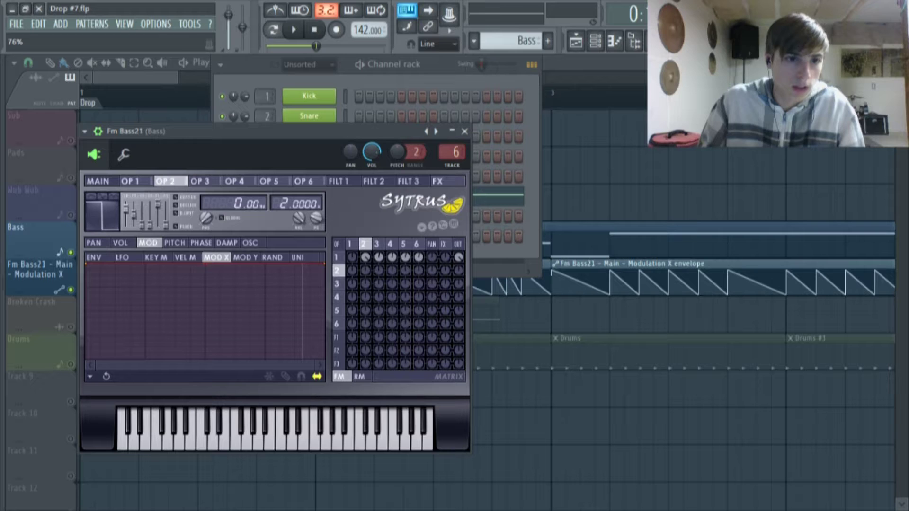
pyautogui.click(212, 183)
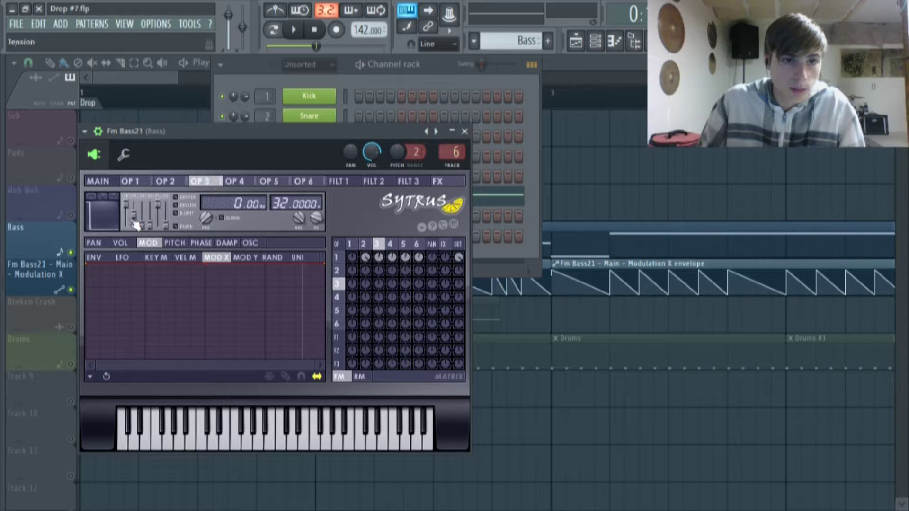
pyautogui.click(240, 185)
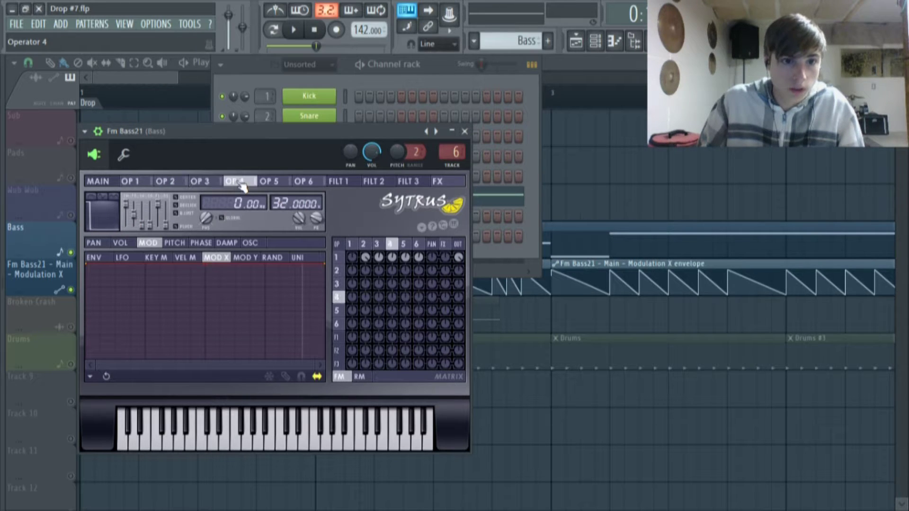
pyautogui.click(273, 185)
pyautogui.click(306, 181)
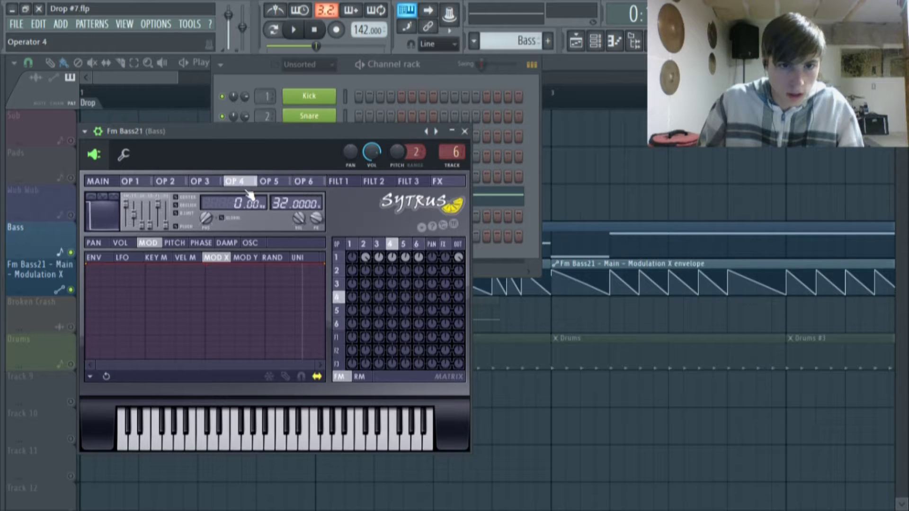
pyautogui.click(149, 184)
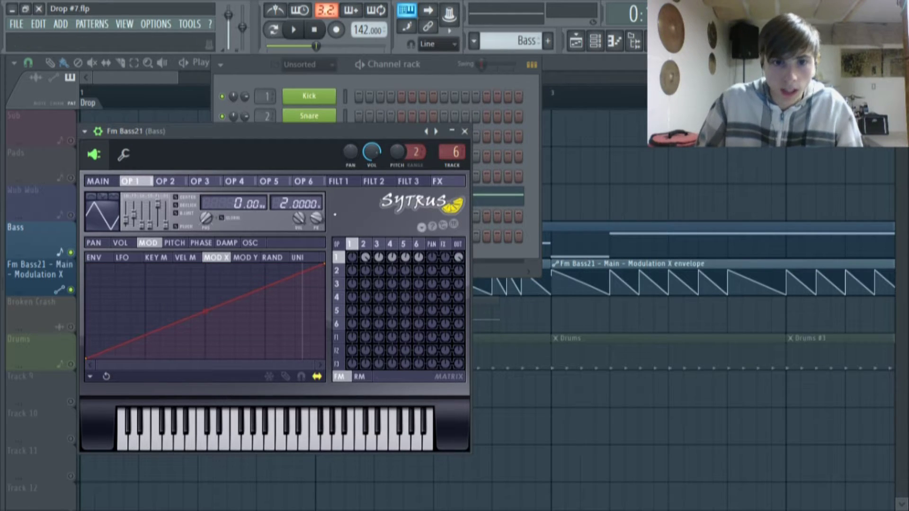
pyautogui.click(101, 185)
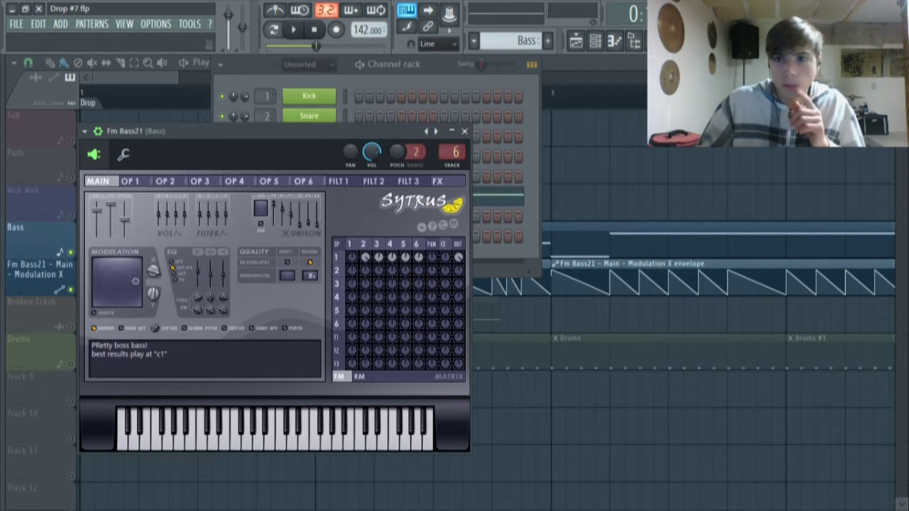
# - Open the Vocodex effect on the Bass mixer track and set its band count to 57
pyautogui.press('F9')
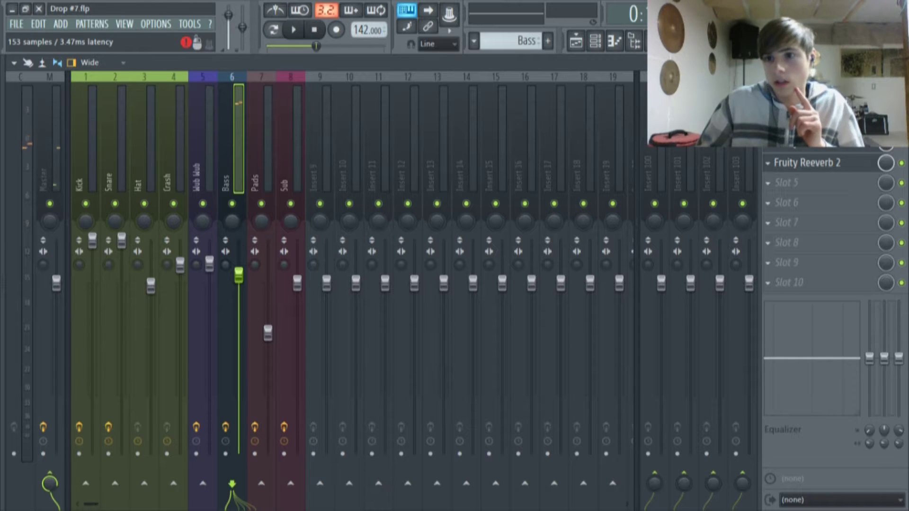
pyautogui.click(807, 143)
pyautogui.moveTo(514, 73); pyautogui.dragTo(391, 82)
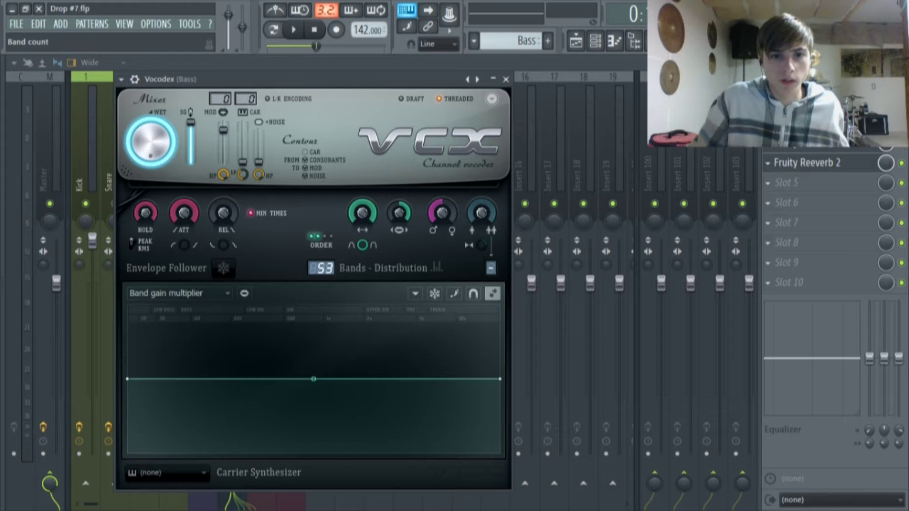
pyautogui.moveTo(321, 268); pyautogui.dragTo(321, 264)
pyautogui.scroll(5, 321, 268)
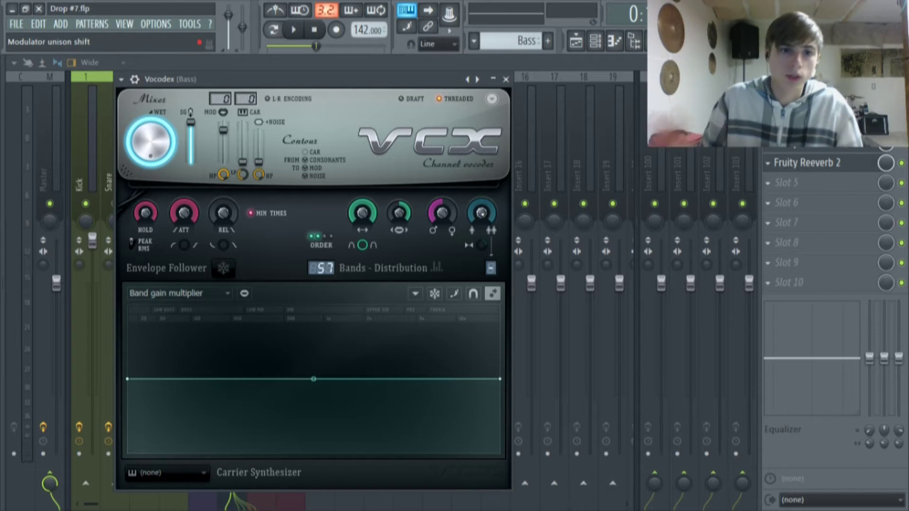
# - Examine the unison control and band gain multiplier curve in Vocodex, and close the effect
pyautogui.moveTo(492, 271); pyautogui.dragTo(494, 293)
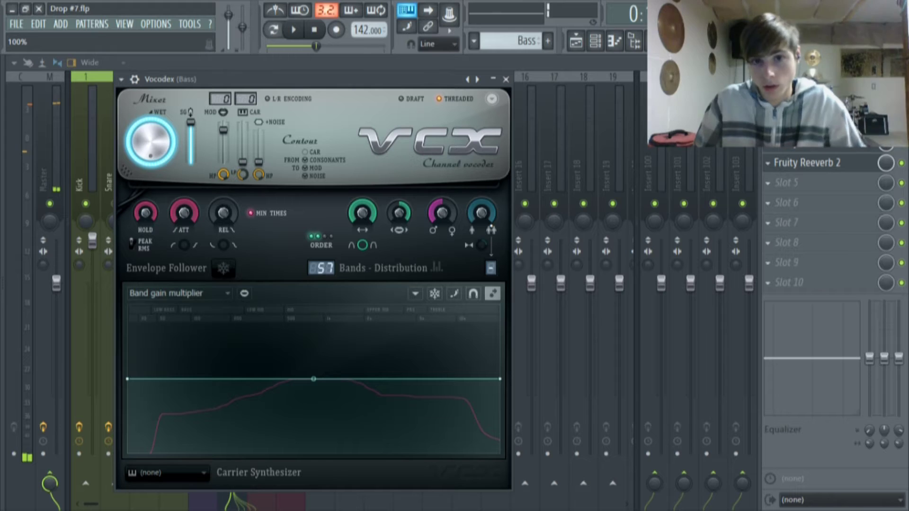
pyautogui.moveTo(404, 82); pyautogui.dragTo(384, 85)
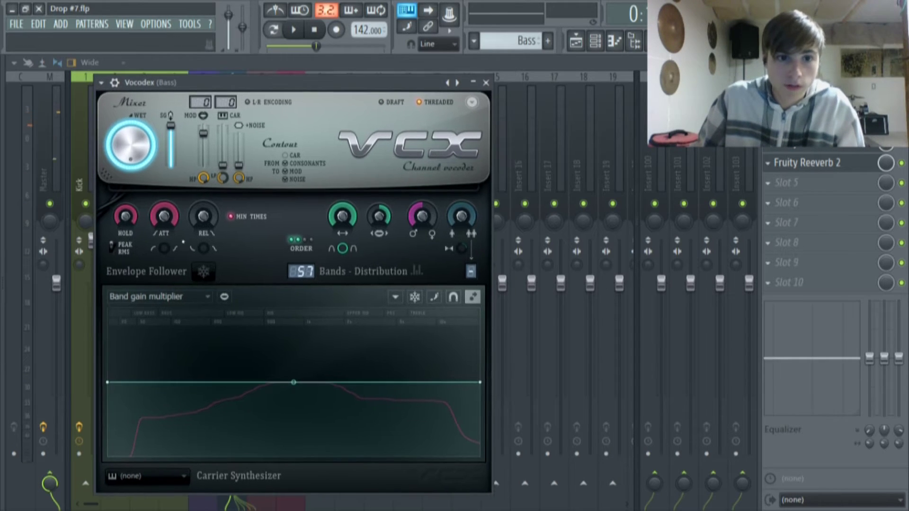
pyautogui.click(152, 297)
pyautogui.click(236, 304)
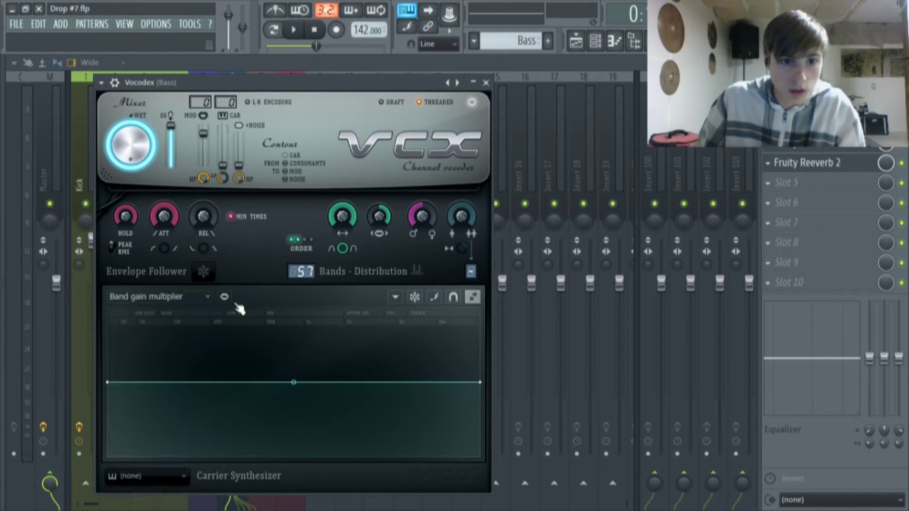
pyautogui.moveTo(250, 89); pyautogui.dragTo(241, 140)
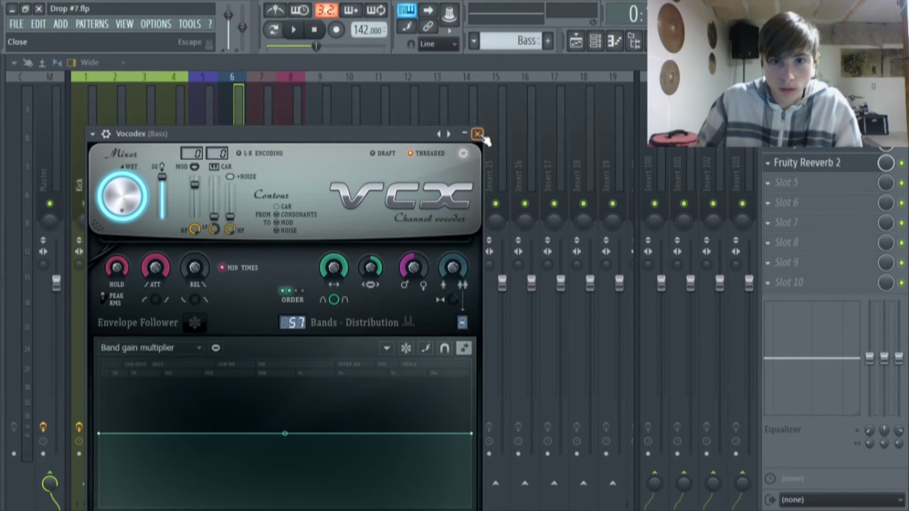
pyautogui.click(478, 134)
# - Check Fruity Reeverb 2 on the Bass mixer track, return to the playlist, and unsolo the playlist tracks
pyautogui.click(857, 167)
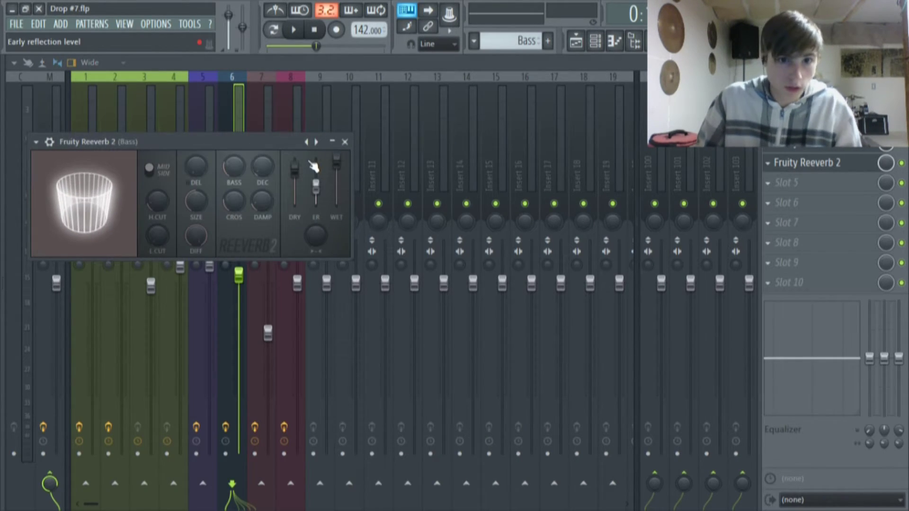
pyautogui.press('space')
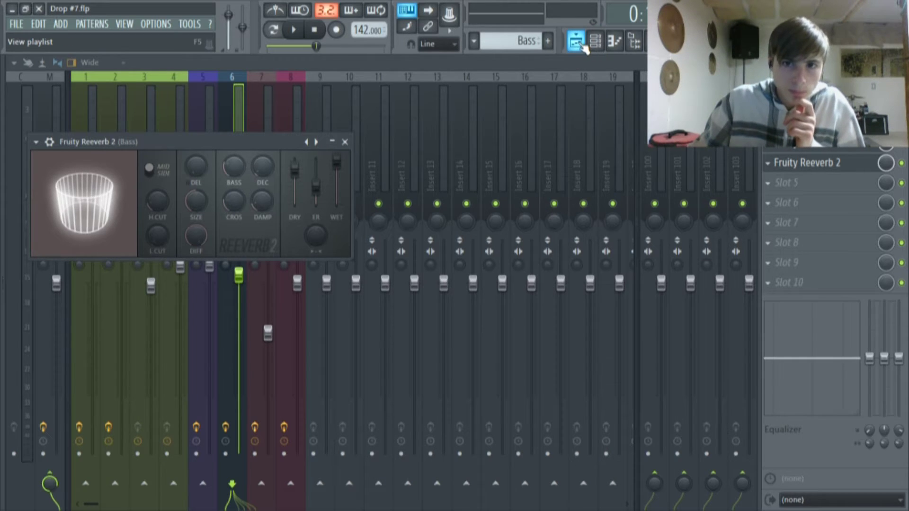
pyautogui.click(583, 44)
pyautogui.rightClick(71, 253)
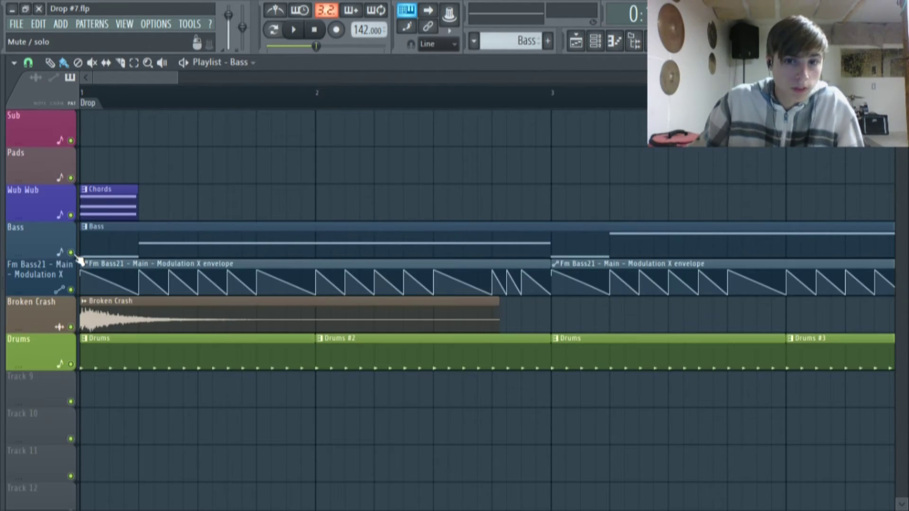
# - Solo the Bass track with its Modulation X automation track, and play the song from bar 9 to hear the second automation variation
pyautogui.scroll(-6, 288, 241)
pyautogui.keyDown('ctrl'); pyautogui.scroll(-3, 280, 274); pyautogui.keyUp('ctrl')
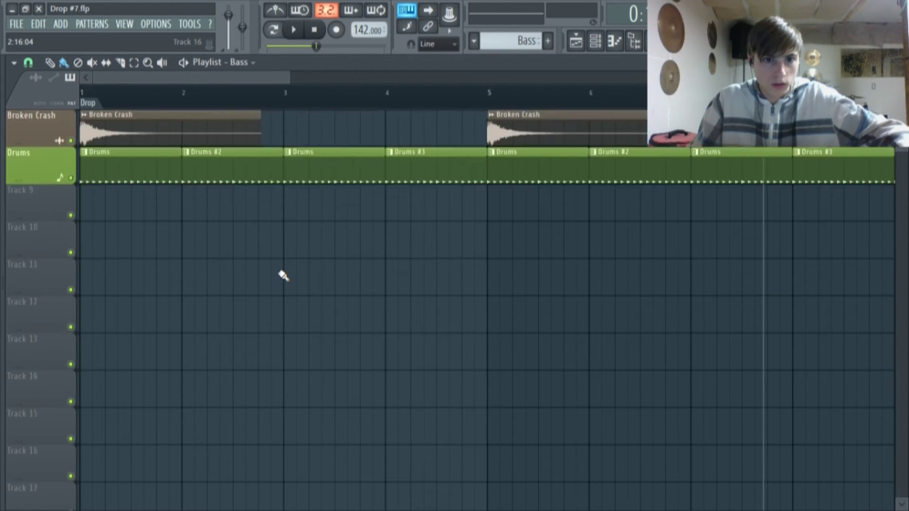
pyautogui.scroll(6, 280, 274)
pyautogui.keyDown('ctrl'); pyautogui.scroll(-2, 274, 269); pyautogui.keyUp('ctrl')
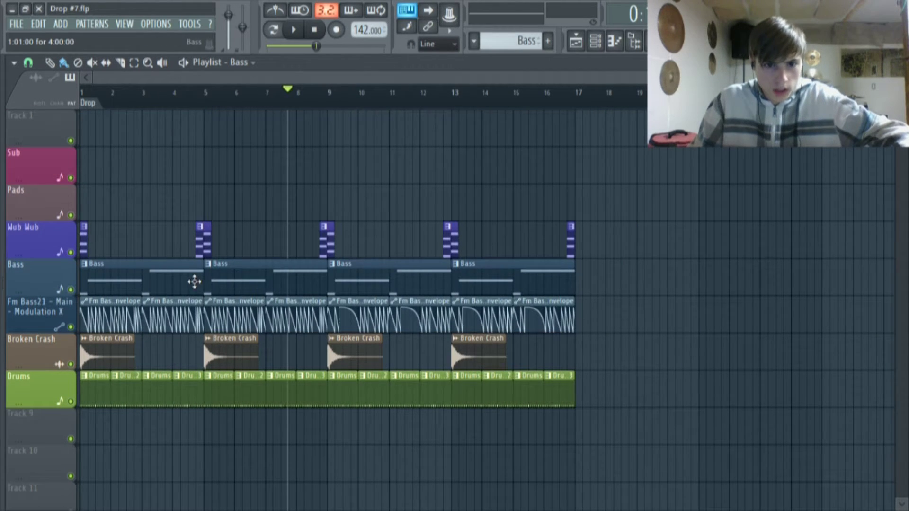
pyautogui.keyDown('ctrl'); pyautogui.scroll(3, 376, 284); pyautogui.keyUp('ctrl')
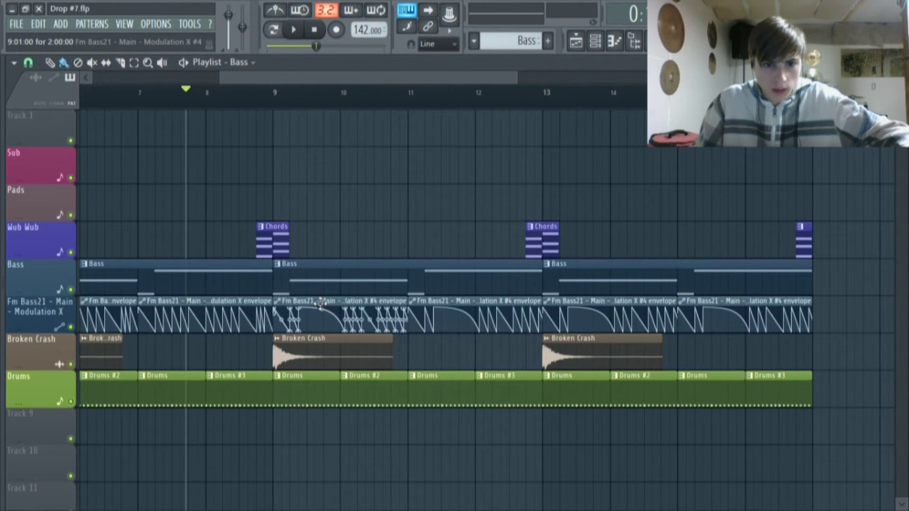
pyautogui.rightClick(71, 289)
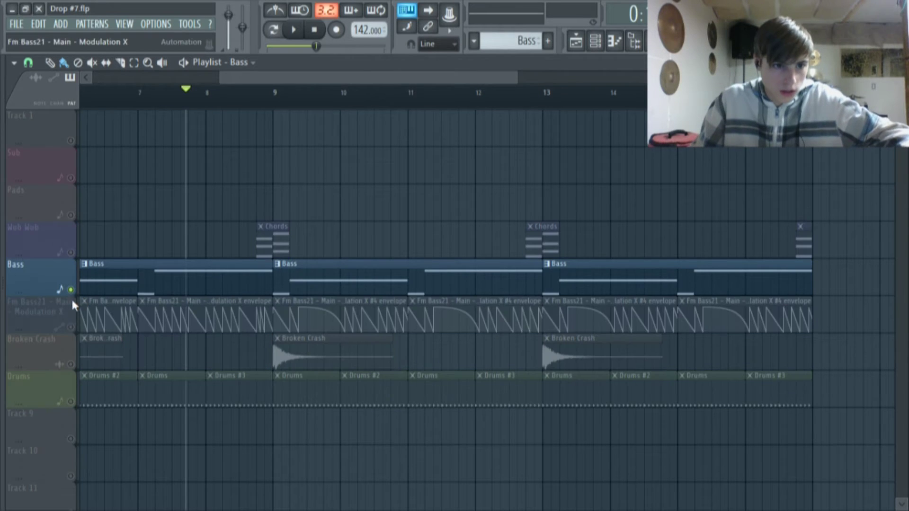
pyautogui.click(277, 98)
pyautogui.click(293, 29)
pyautogui.keyDown('ctrl'); pyautogui.scroll(3, 318, 133); pyautogui.keyUp('ctrl')
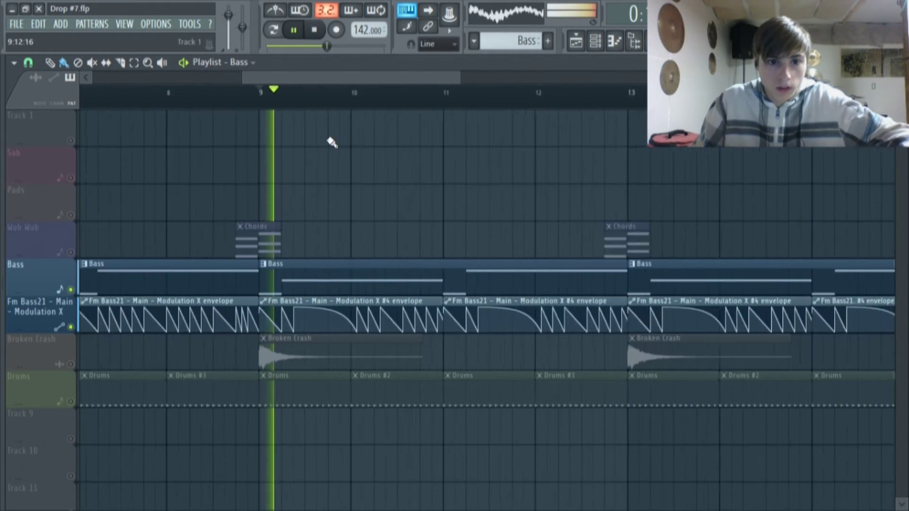
pyautogui.keyDown('ctrl'); pyautogui.scroll(-2, 410, 199); pyautogui.keyUp('ctrl')
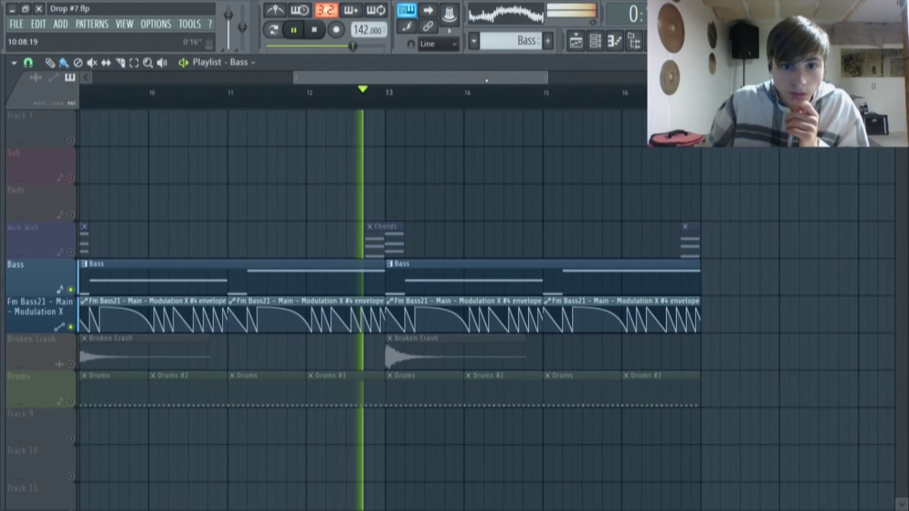
# - Return the playlist view to bar 1, stop playback, and unsolo the Bass and Modulation X automation tracks
pyautogui.moveTo(486, 79); pyautogui.dragTo(269, 63)
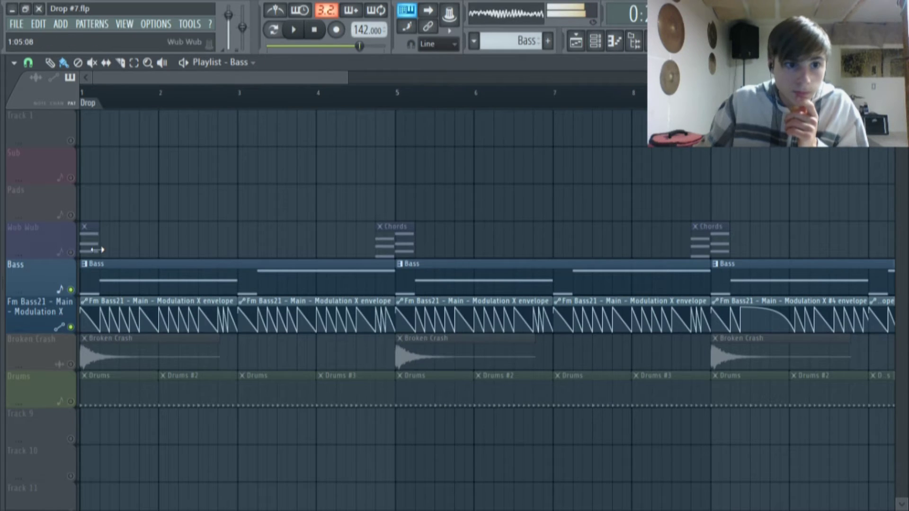
pyautogui.press('space')
pyautogui.rightClick(71, 290)
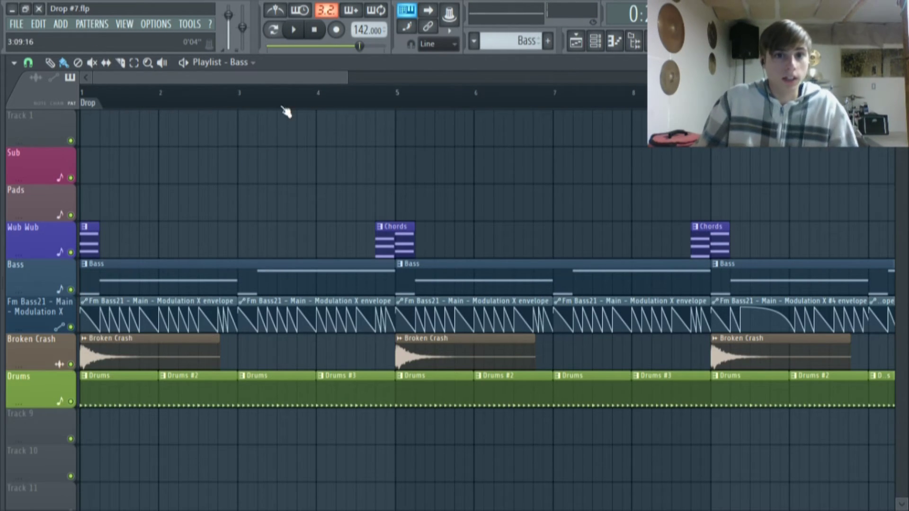
pyautogui.press('space')
pyautogui.press('space')
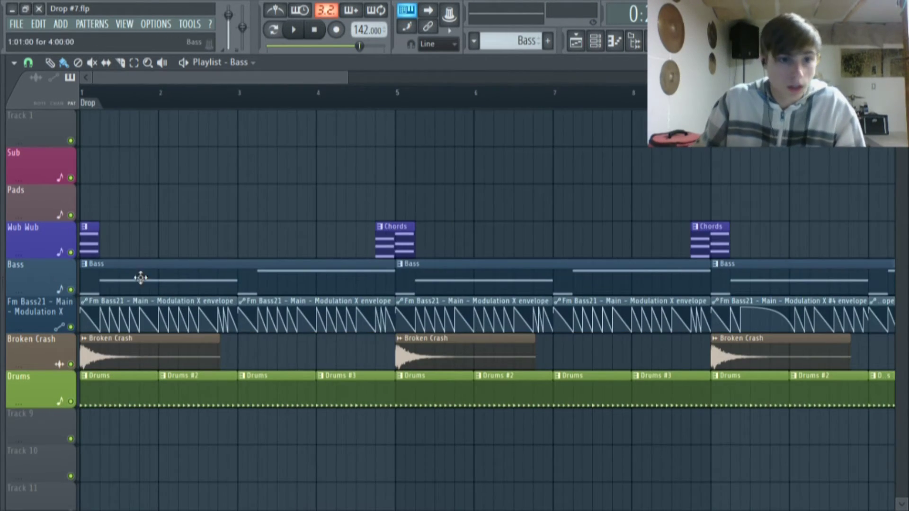
# - Audition the Broken Crash sample, check its Crash mixer track, and return to the playlist
pyautogui.doubleClick(136, 346)
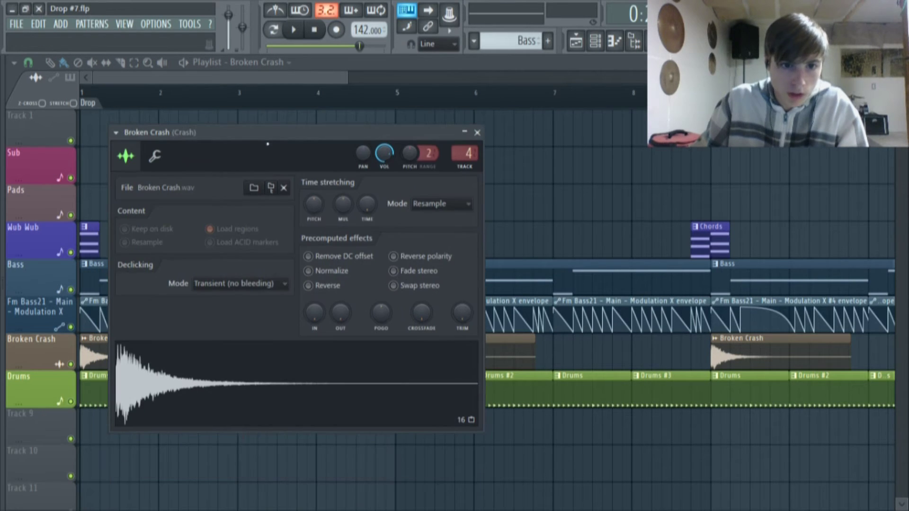
pyautogui.click(235, 383)
pyautogui.click(478, 132)
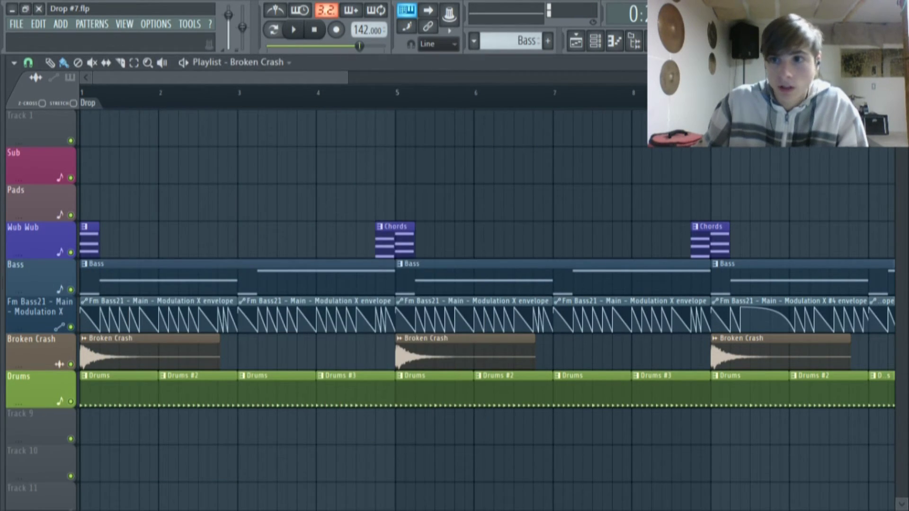
pyautogui.press('F9')
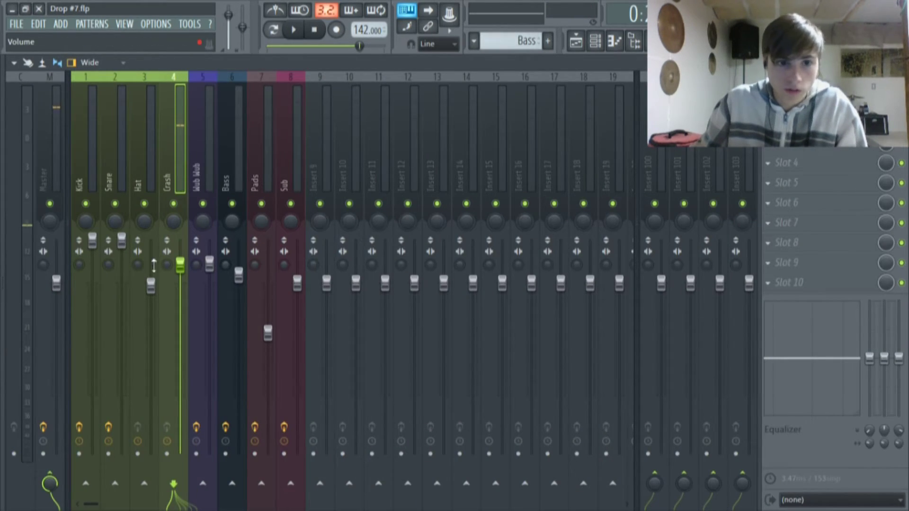
pyautogui.click(576, 41)
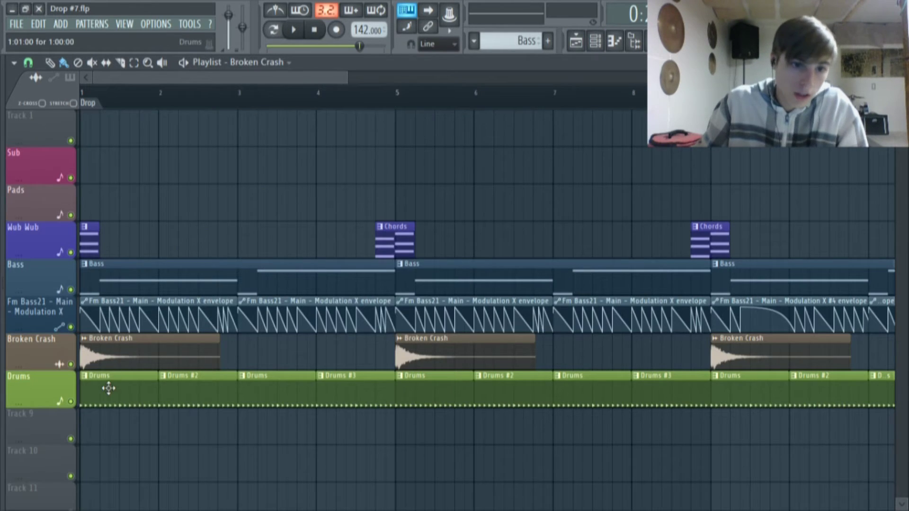
# - Solo the Drums track, play the song to hear the drums alone, stop playback, and unsolo the track
pyautogui.rightClick(70, 401)
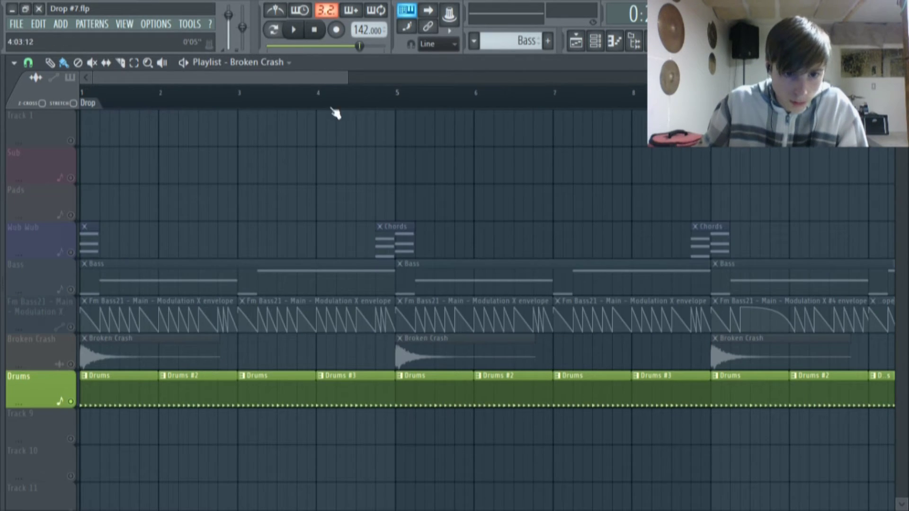
pyautogui.click(294, 29)
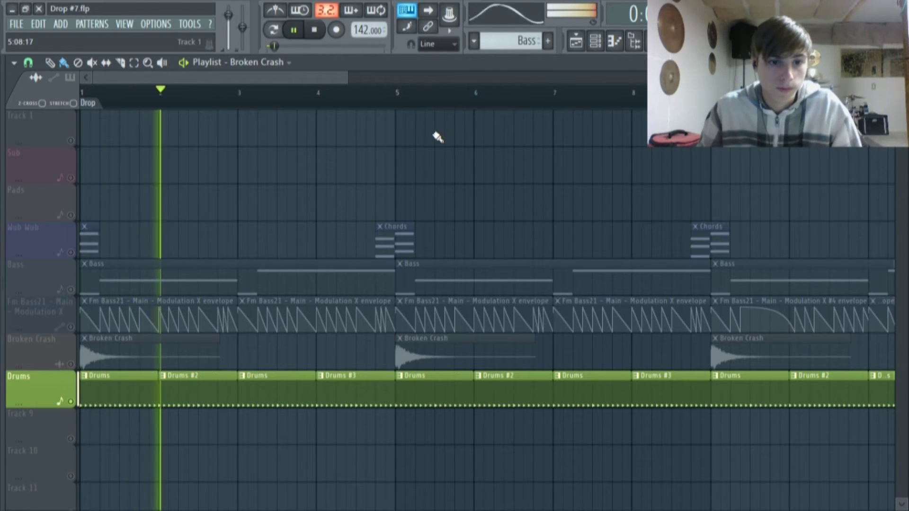
pyautogui.moveTo(330, 79)
pyautogui.mouseDown()
pyautogui.moveTo(355, 80)
pyautogui.moveTo(323, 79)
pyautogui.mouseUp()
pyautogui.click(293, 30)
pyautogui.rightClick(71, 402)
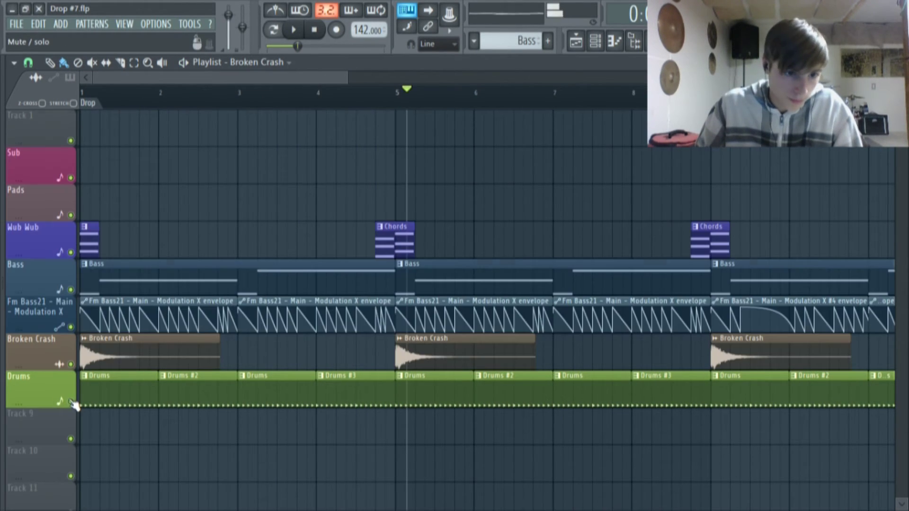
# - Open the Drums #2 pattern, show its drum channels in the channel rack, and play the pattern
pyautogui.click(593, 42)
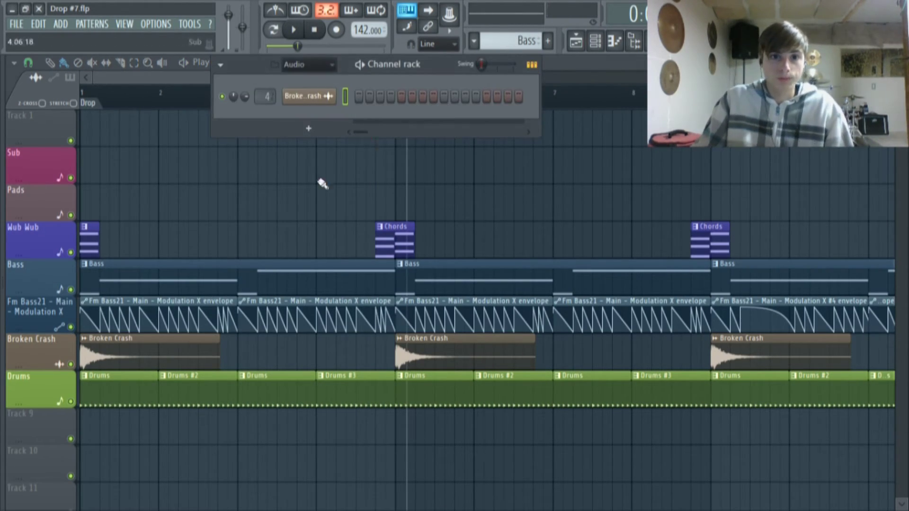
pyautogui.rightClick(205, 239)
pyautogui.click(195, 380)
pyautogui.doubleClick(195, 379)
pyautogui.click(595, 41)
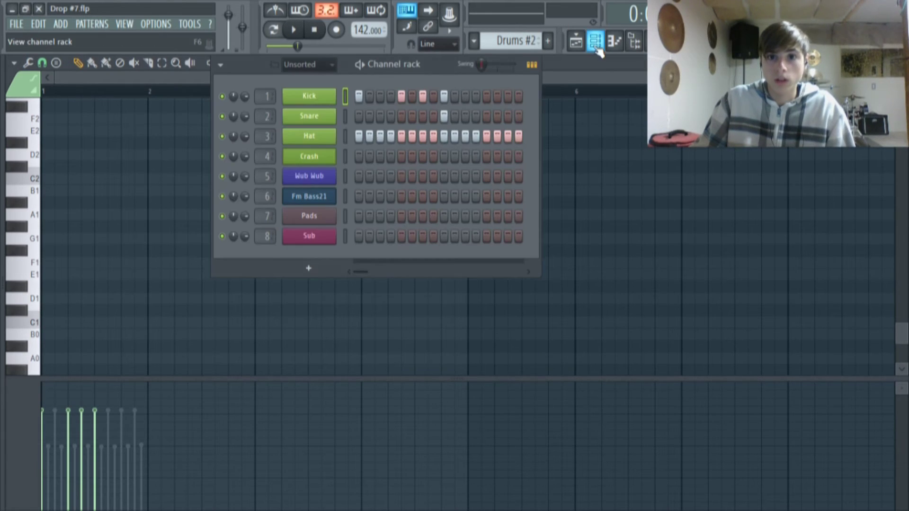
pyautogui.click(360, 64)
pyautogui.press('space')
# - Examine the Kick channel's sample and Fruity Reeverb 2 on the Kick mixer track, and return to the playlist
pyautogui.click(318, 100)
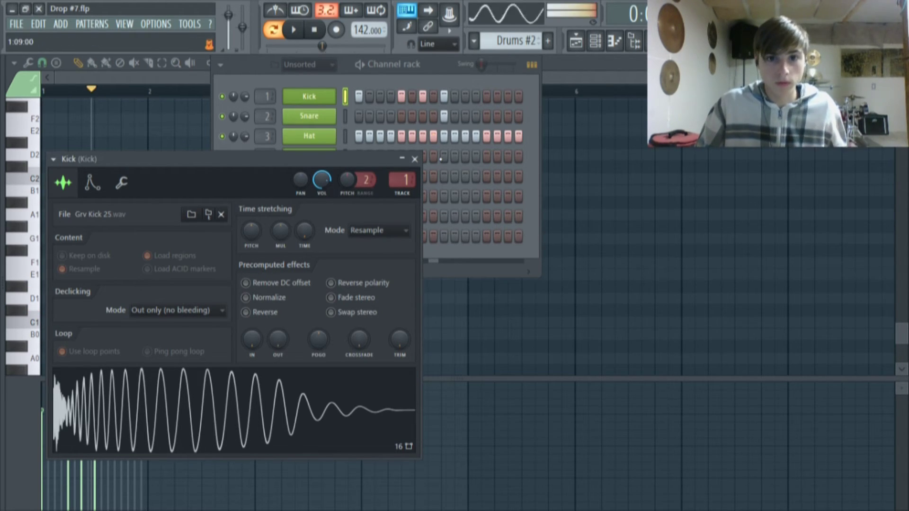
pyautogui.click(415, 159)
pyautogui.click(653, 40)
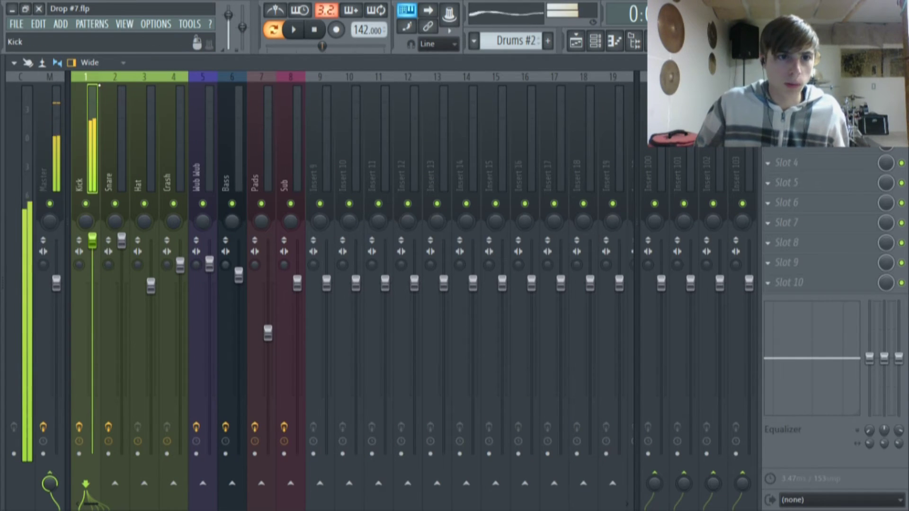
pyautogui.click(823, 143)
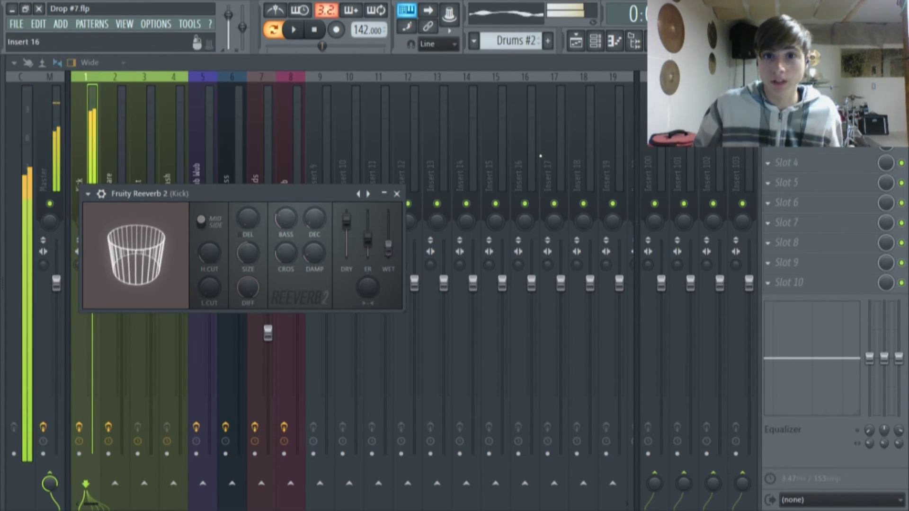
pyautogui.click(576, 42)
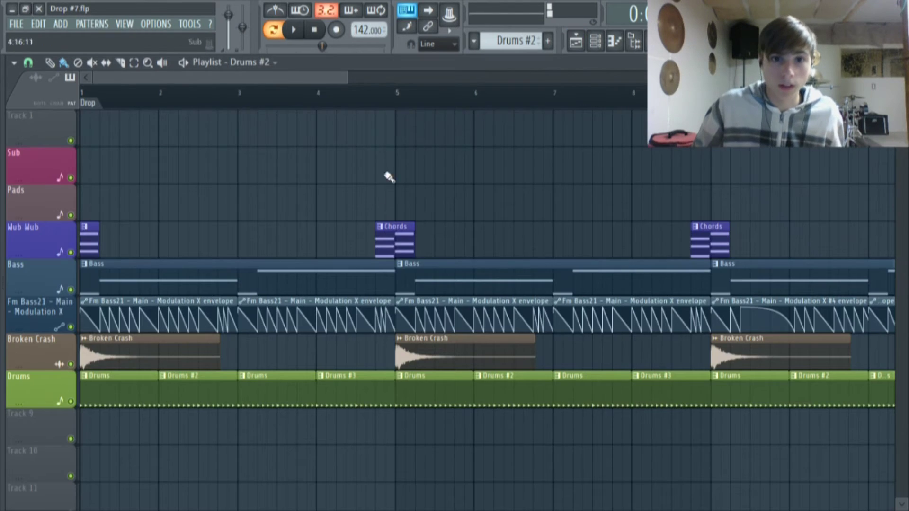
# - Open the Snare channel's settings, and audition the snare with Fruity Reeverb 2 open on its mixer track
pyautogui.click(603, 42)
pyautogui.click(328, 118)
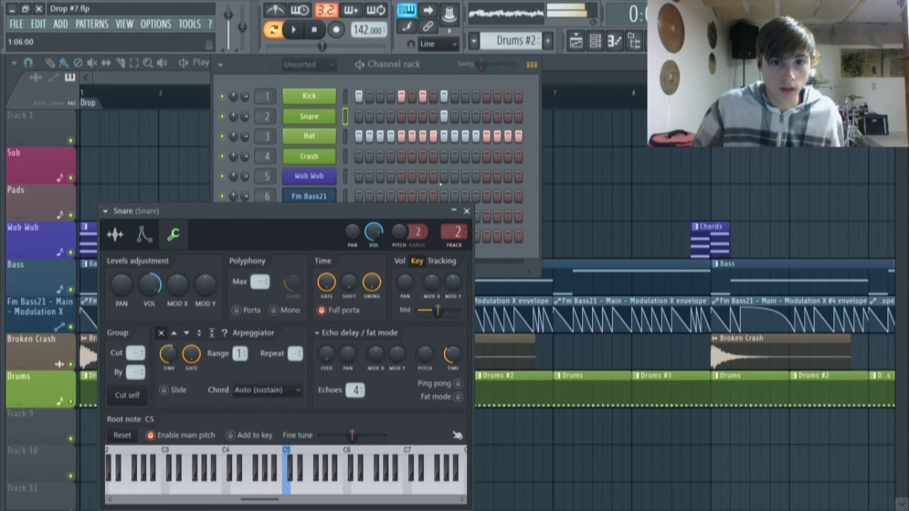
pyautogui.press('F9')
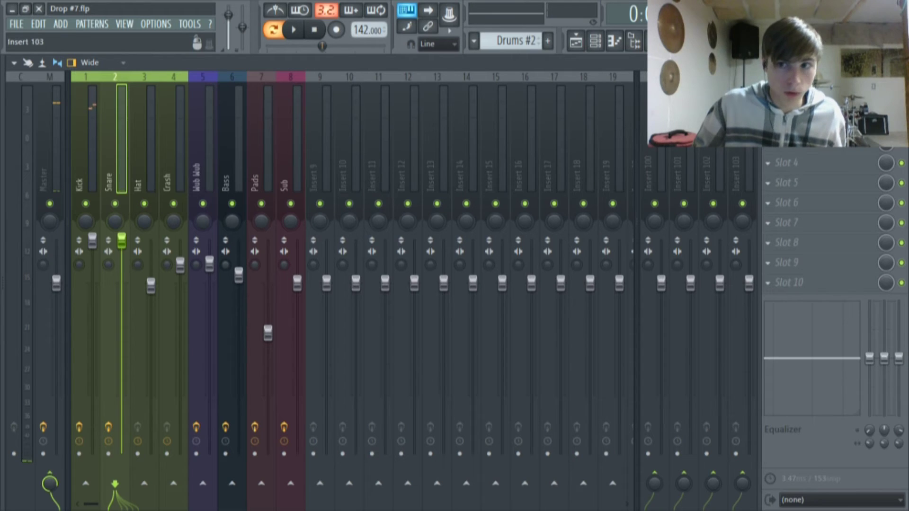
pyautogui.click(824, 103)
pyautogui.press('q')
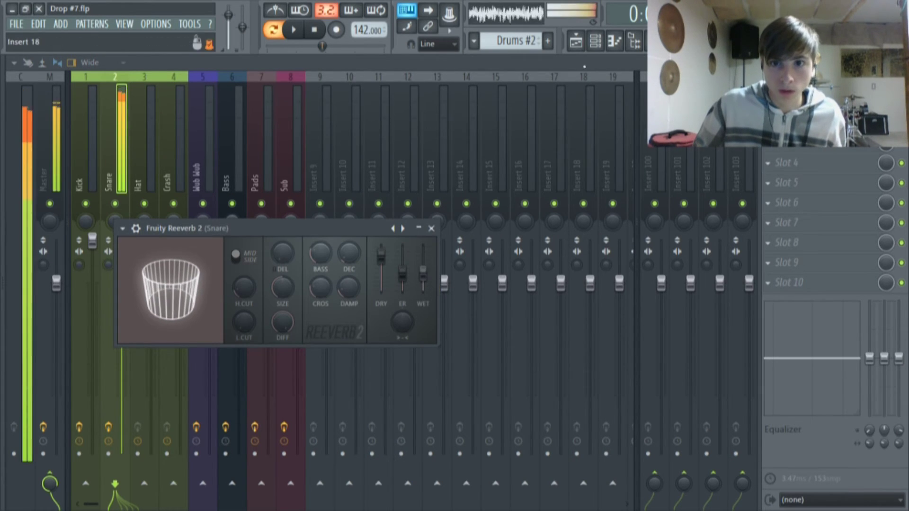
pyautogui.click(589, 48)
# - Audition the Hat channel from the channel rack, and check its mixer track
pyautogui.click(595, 42)
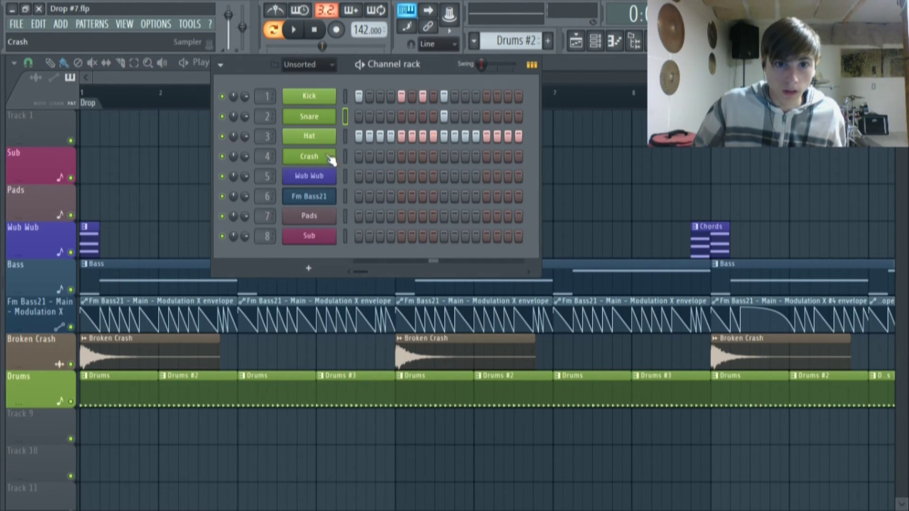
pyautogui.click(322, 136)
pyautogui.press('q')
pyautogui.press('q')
pyautogui.click(654, 40)
pyautogui.press('q')
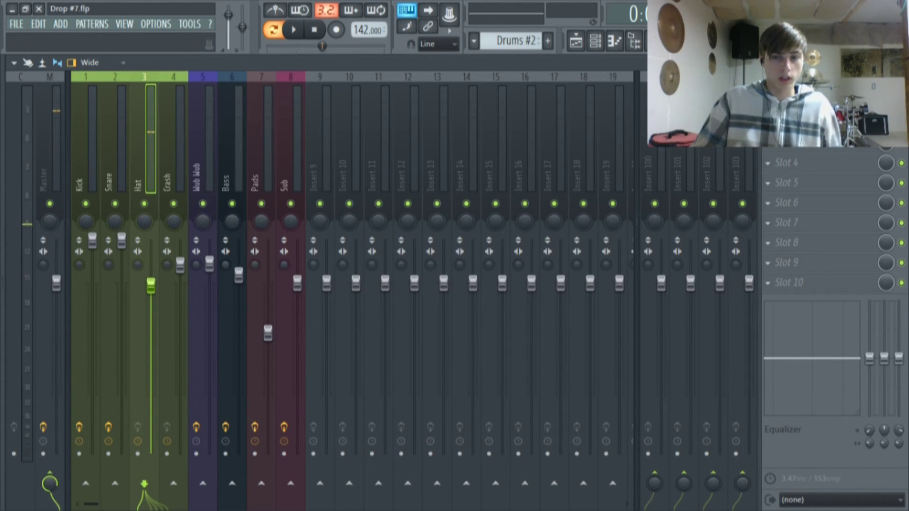
# - Return to the playlist in song mode, play the full drop from bar 1, and stop playback
pyautogui.click(575, 43)
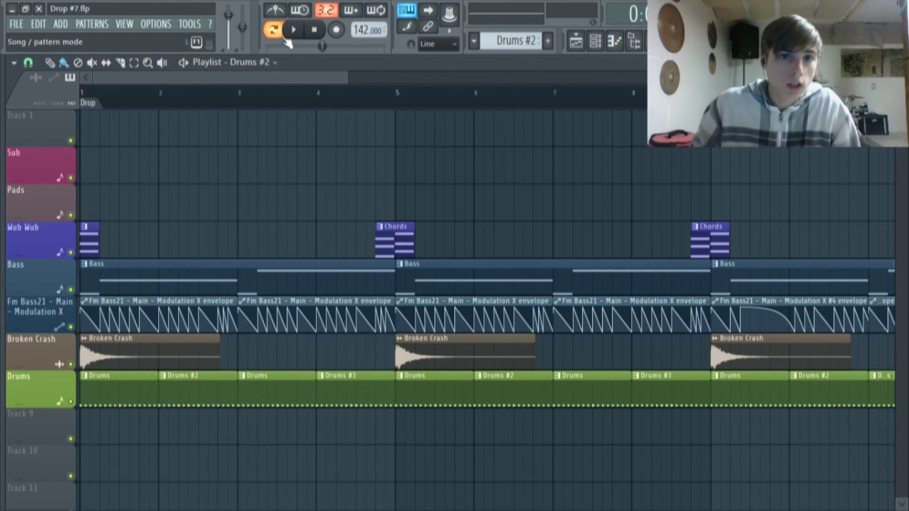
pyautogui.scroll(-4, 278, 181)
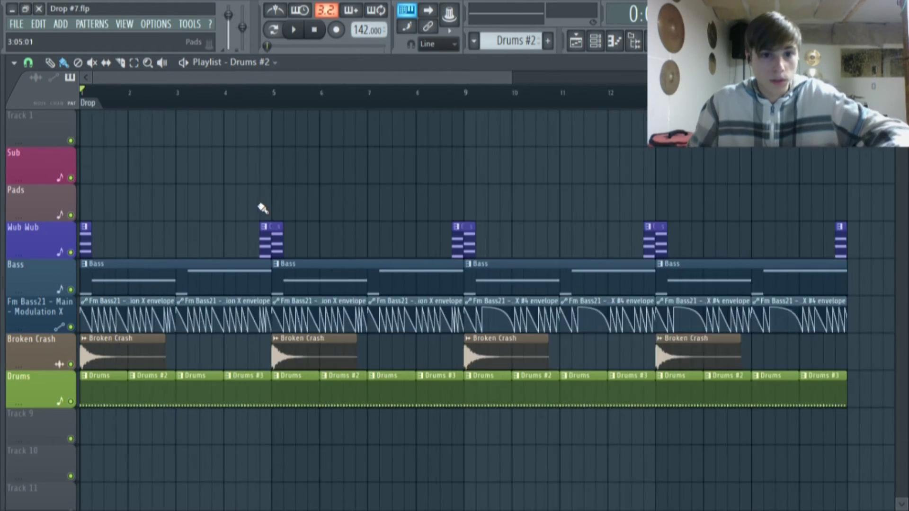
pyautogui.click(294, 30)
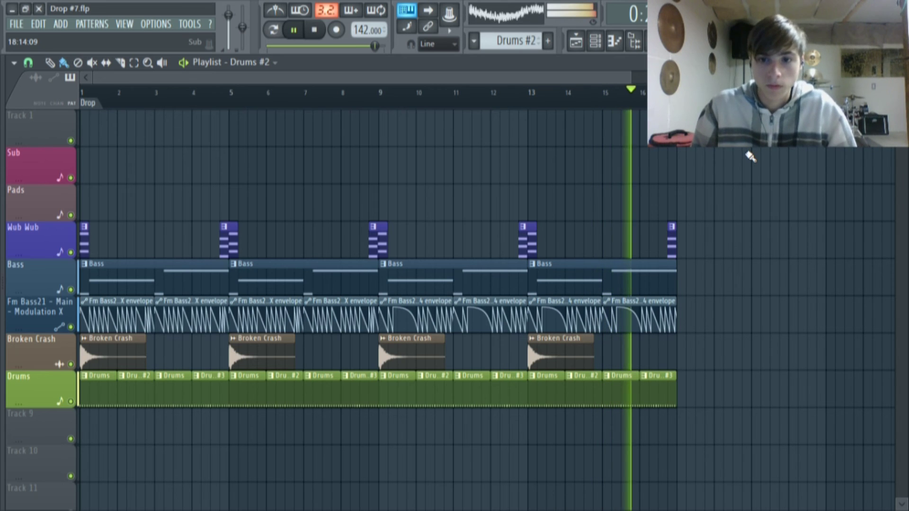
pyautogui.click(294, 30)
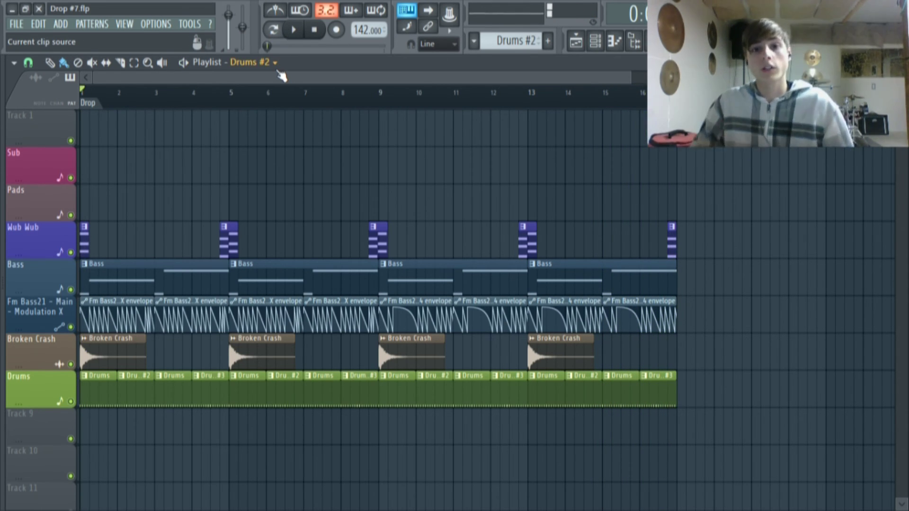